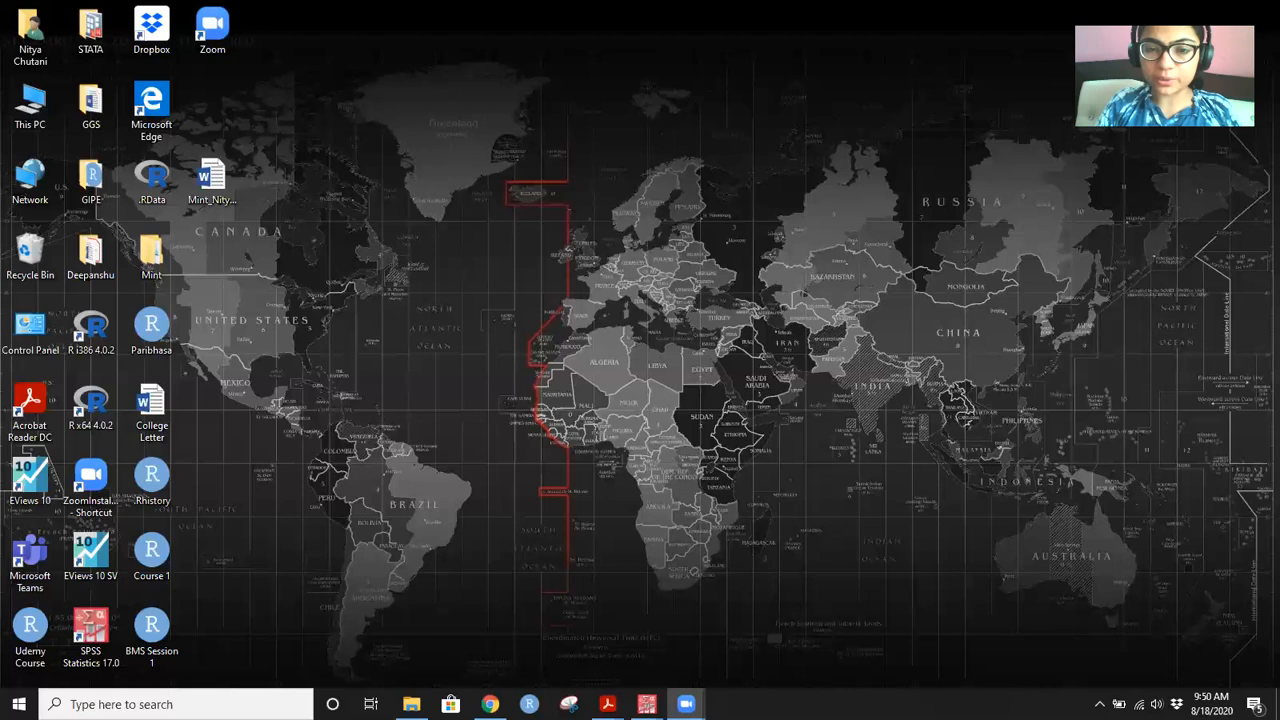
Step: Switch to the ONEWAY DATA.sav dataset in SPSS, examine the value labels of the group variable, and return to the data
mouse_move(646, 704)
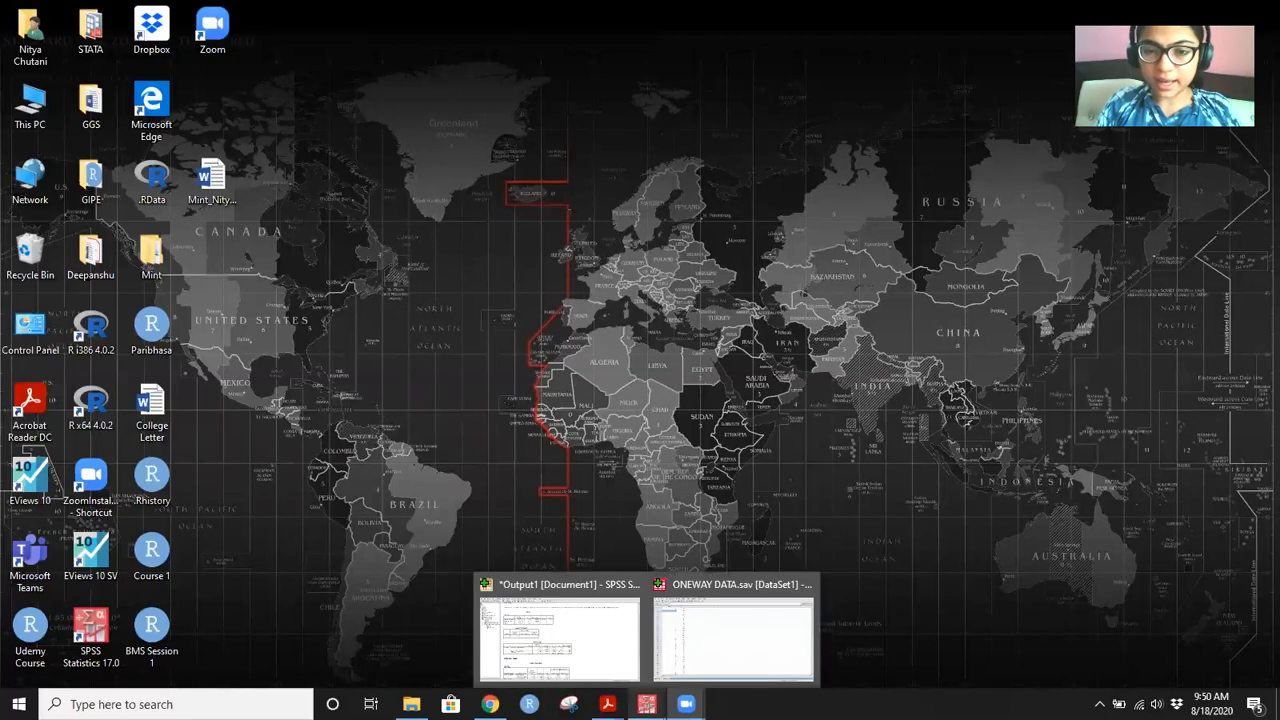
left_click(717, 651)
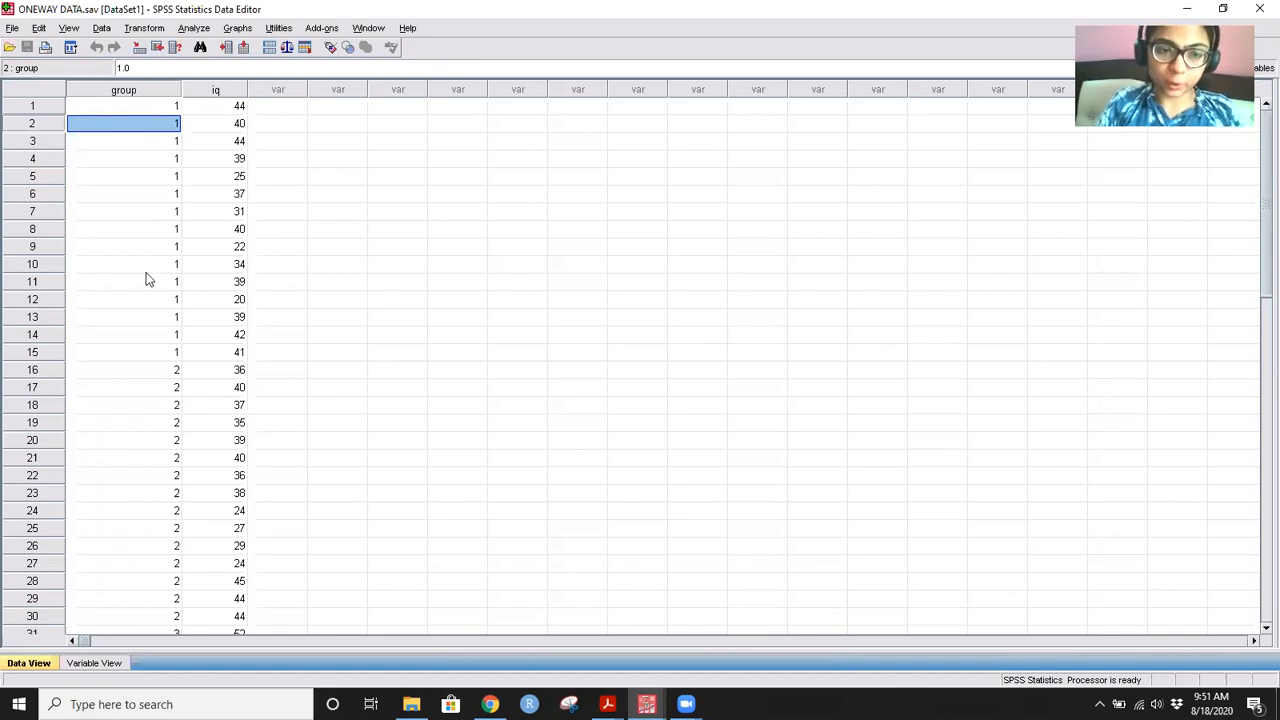
left_click(104, 663)
left_click(440, 86)
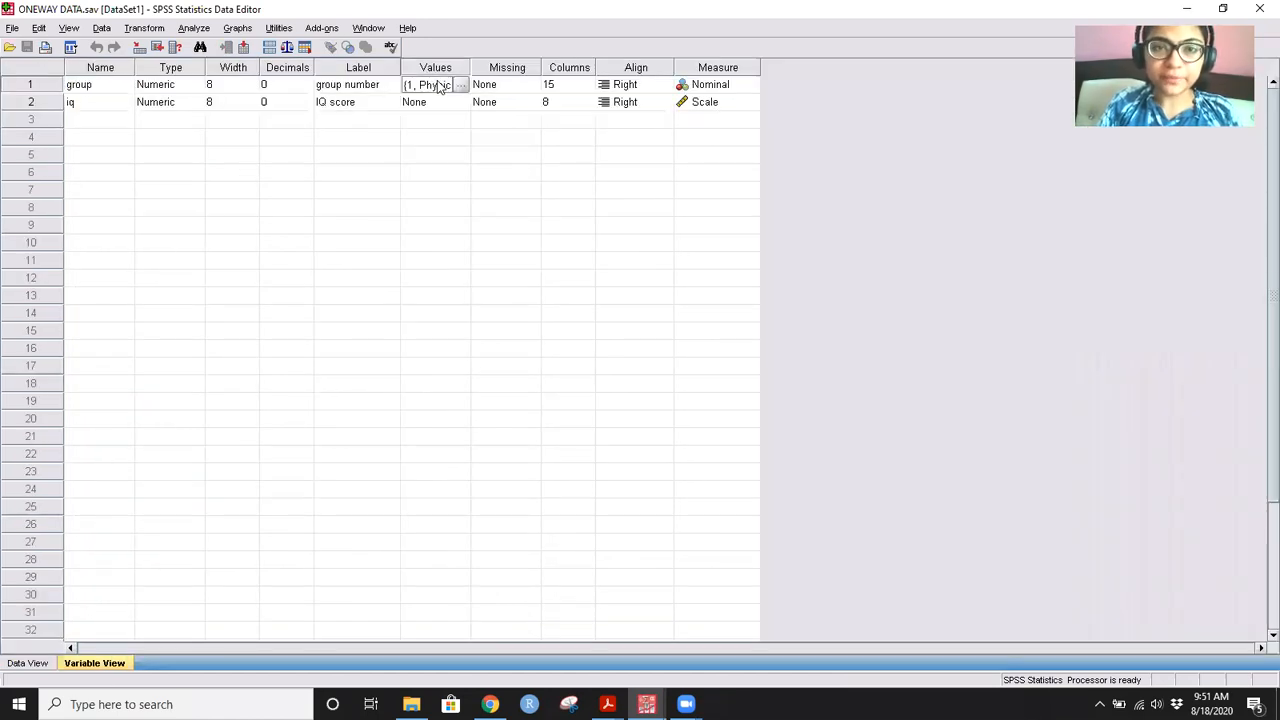
left_click(460, 85)
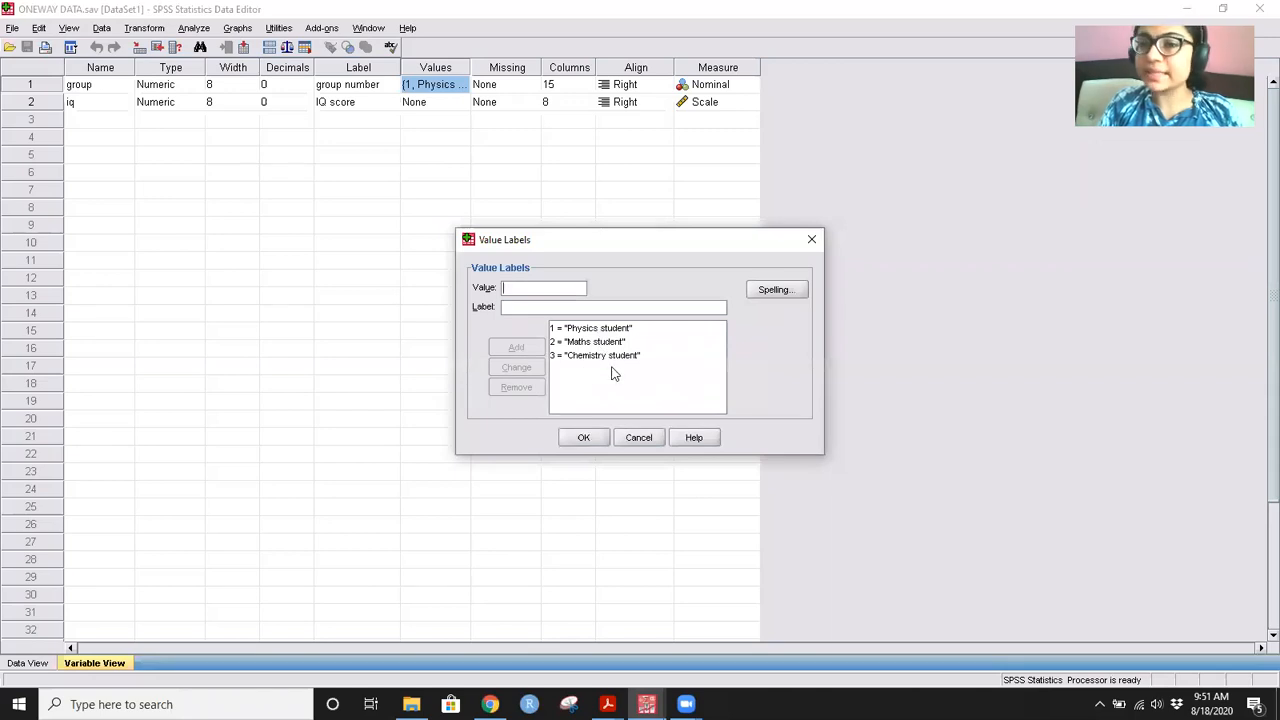
left_click(812, 242)
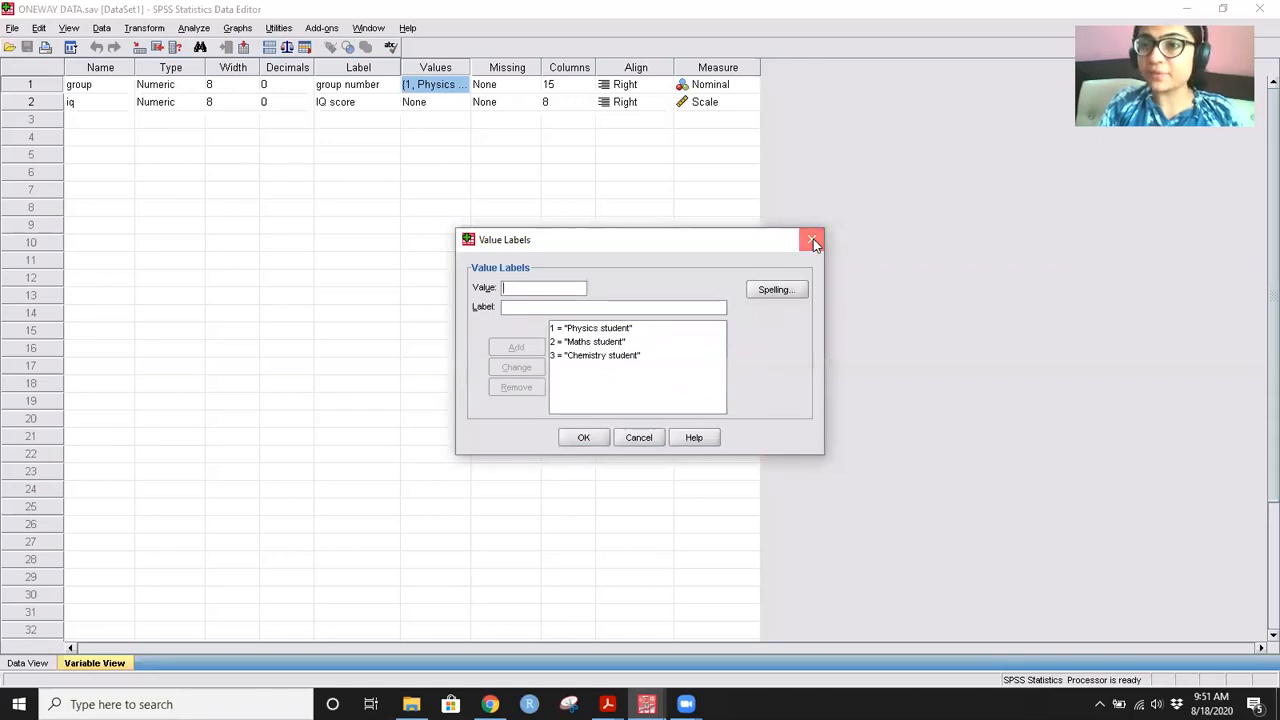
left_click(45, 662)
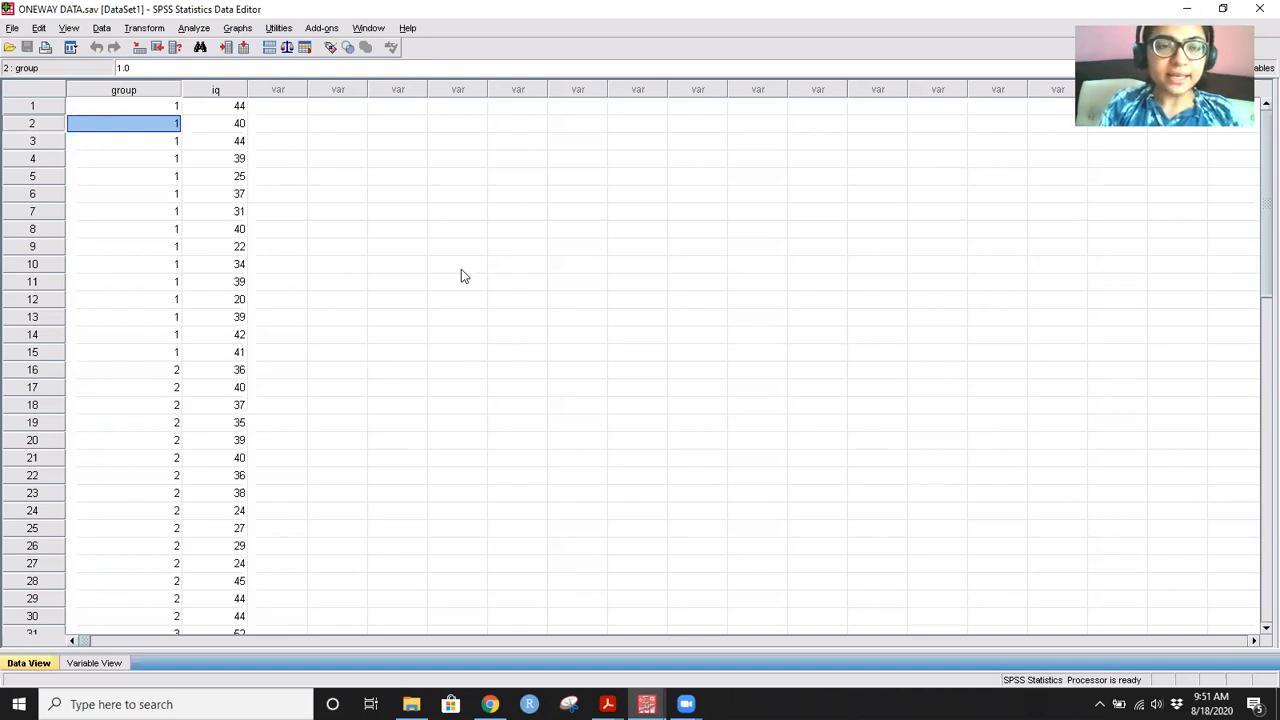
Step: Start a One-Way ANOVA of IQ score by group number with Tukey as the post hoc test
left_click(208, 36)
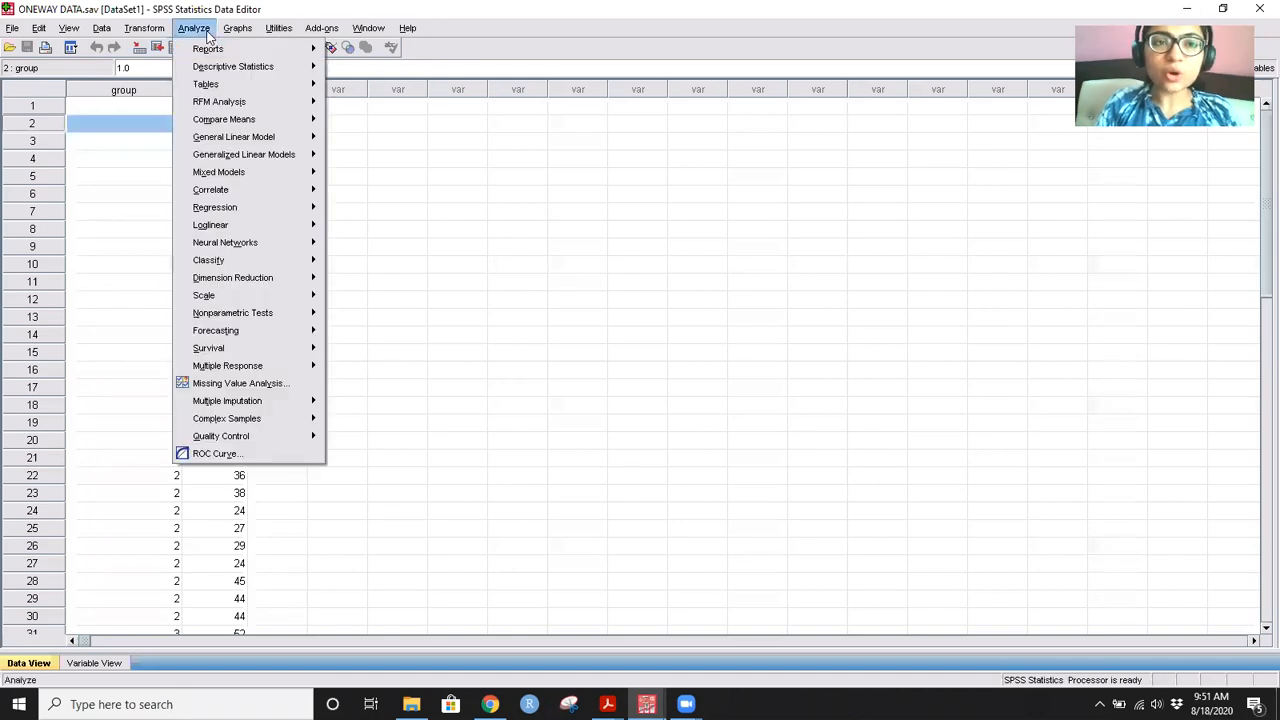
mouse_move(226, 124)
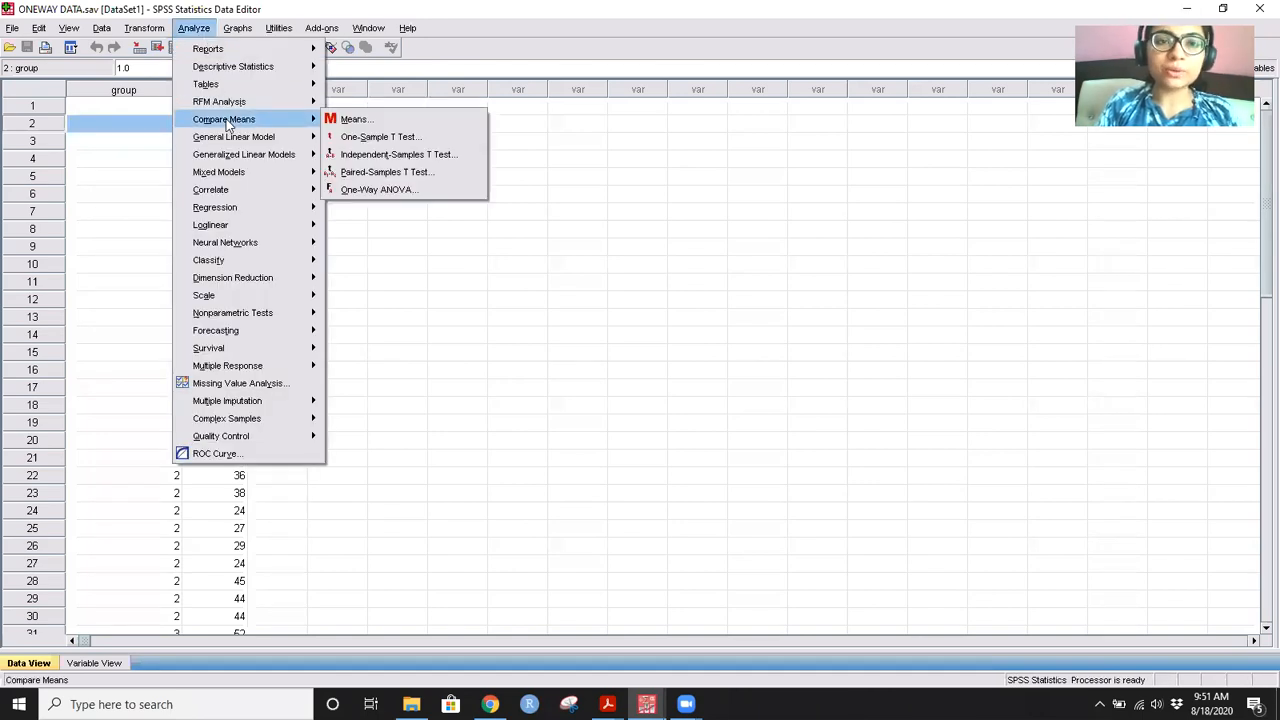
left_click(352, 189)
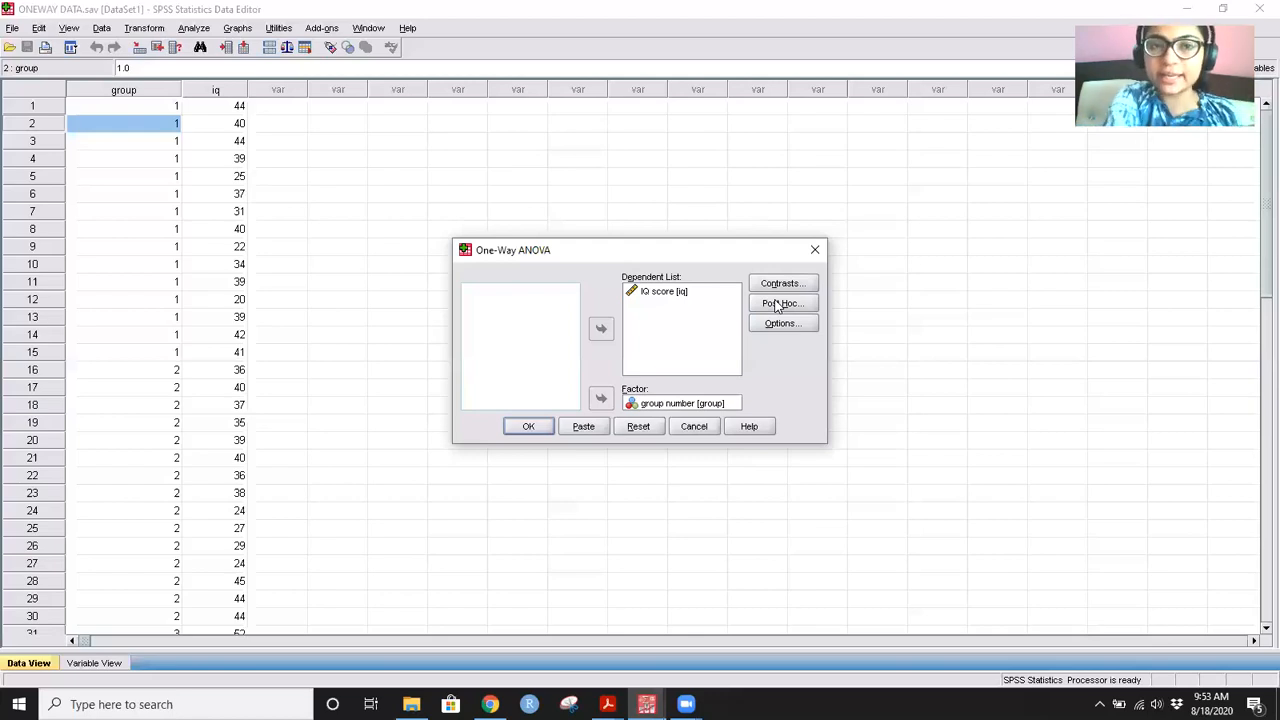
left_click(778, 304)
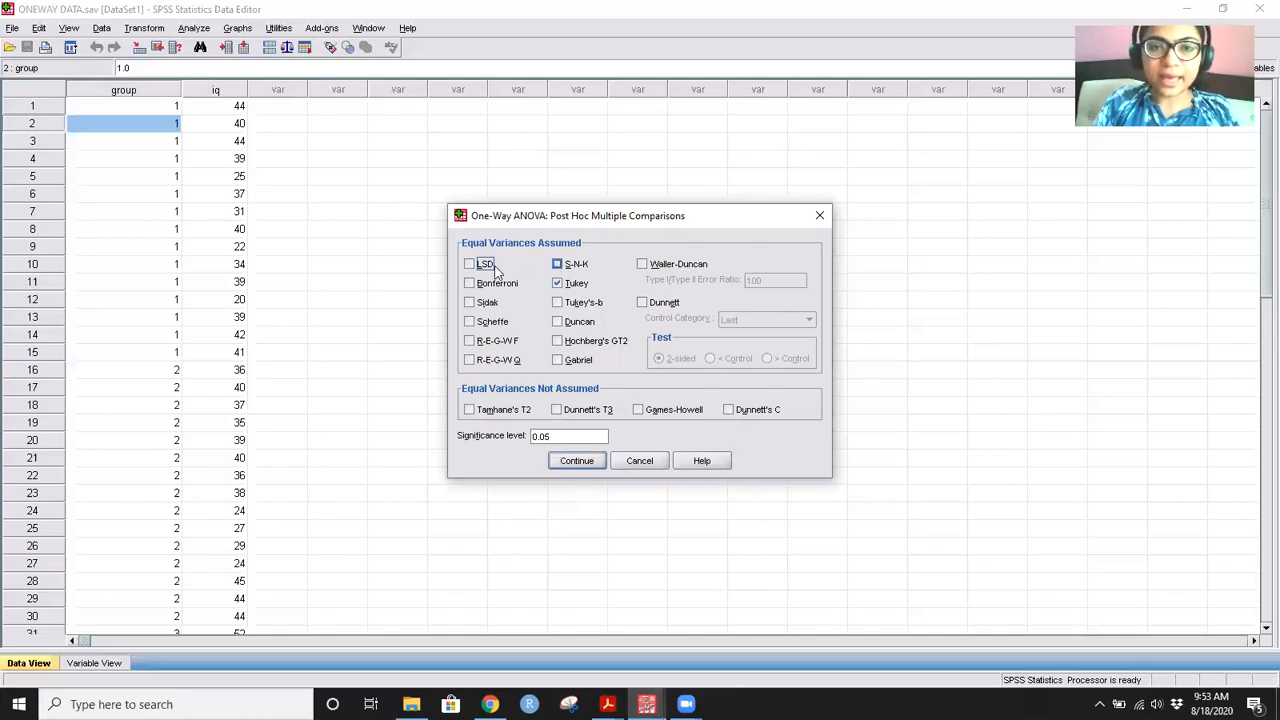
left_click(561, 285)
left_click(561, 285)
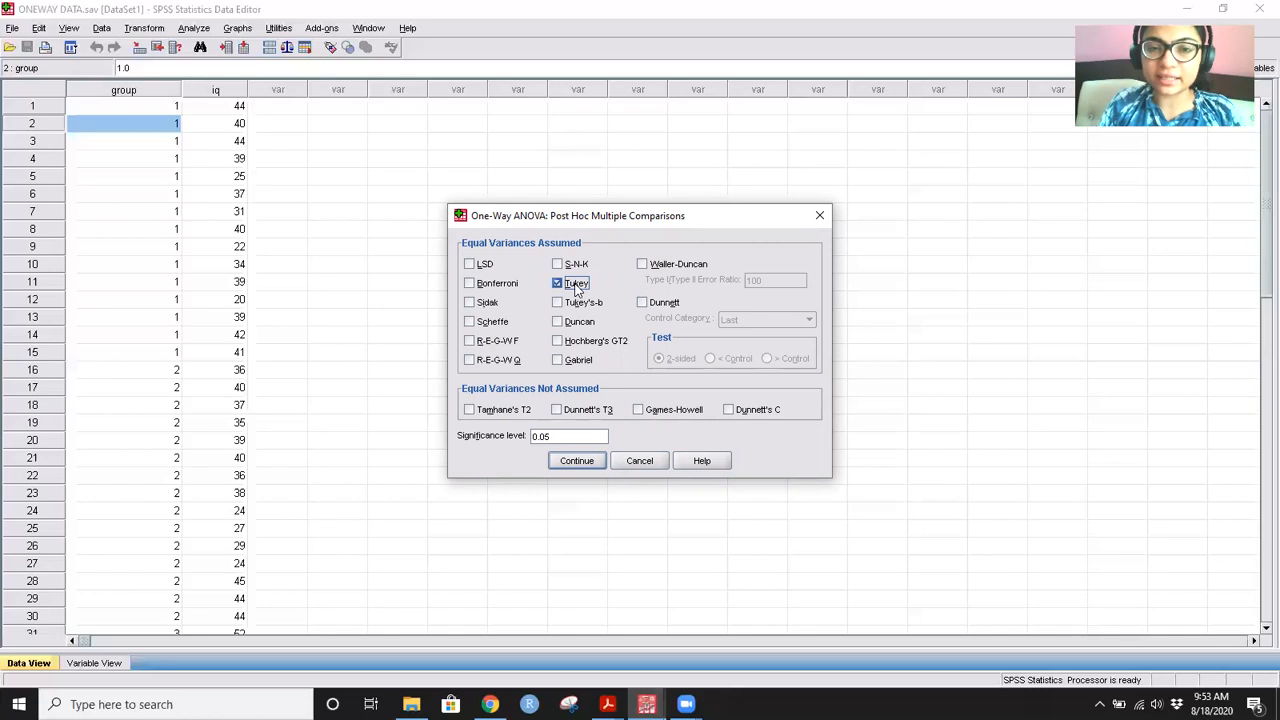
left_click(585, 466)
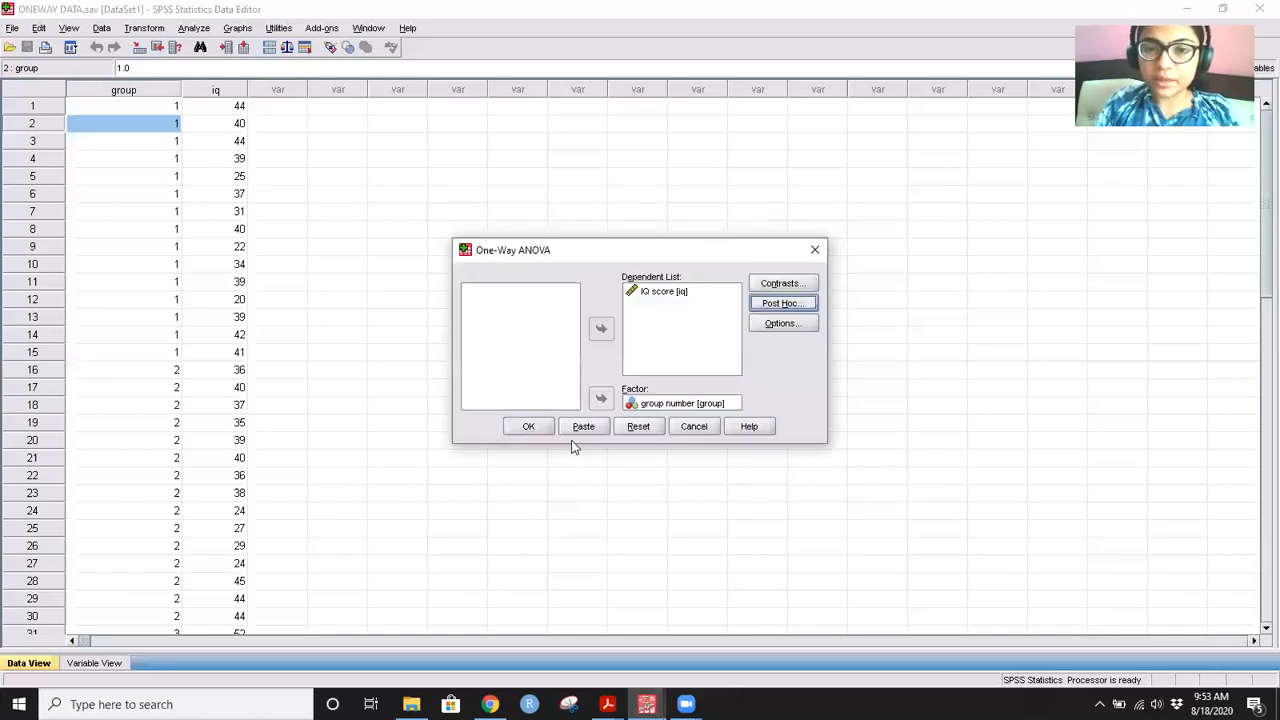
Step: Include a means plot in the One-Way ANOVA options
left_click(779, 322)
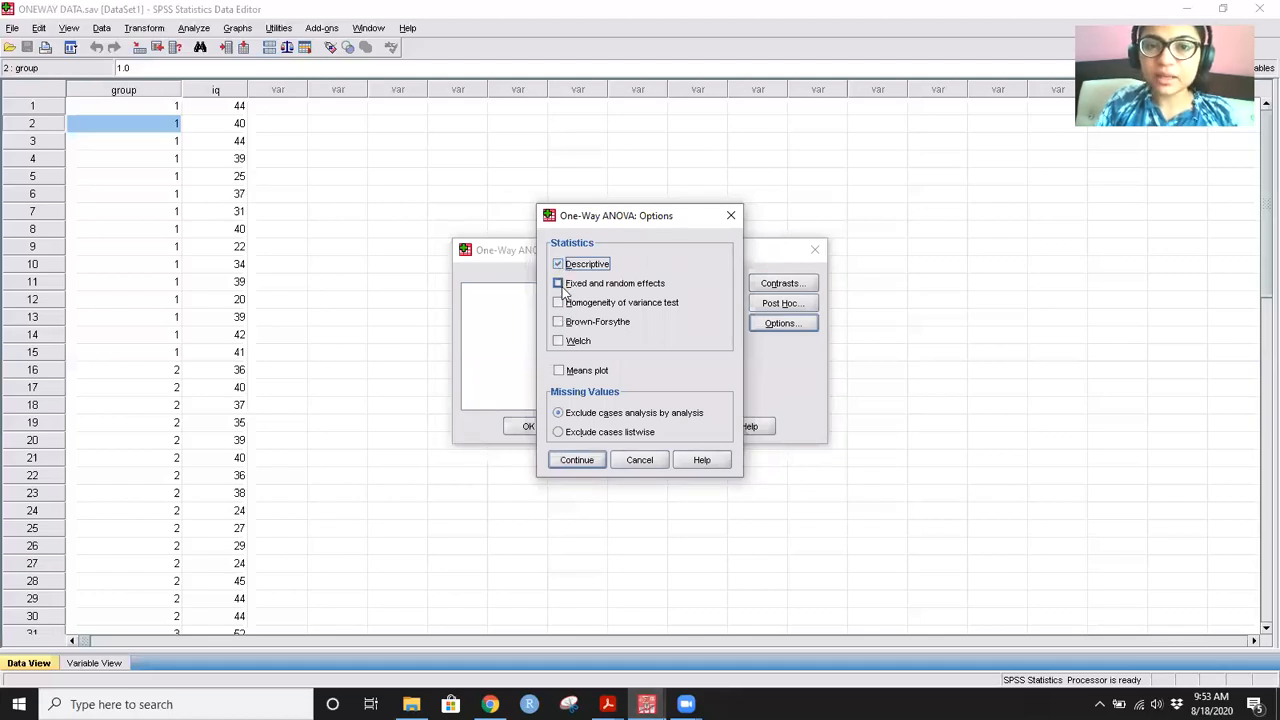
left_click(560, 371)
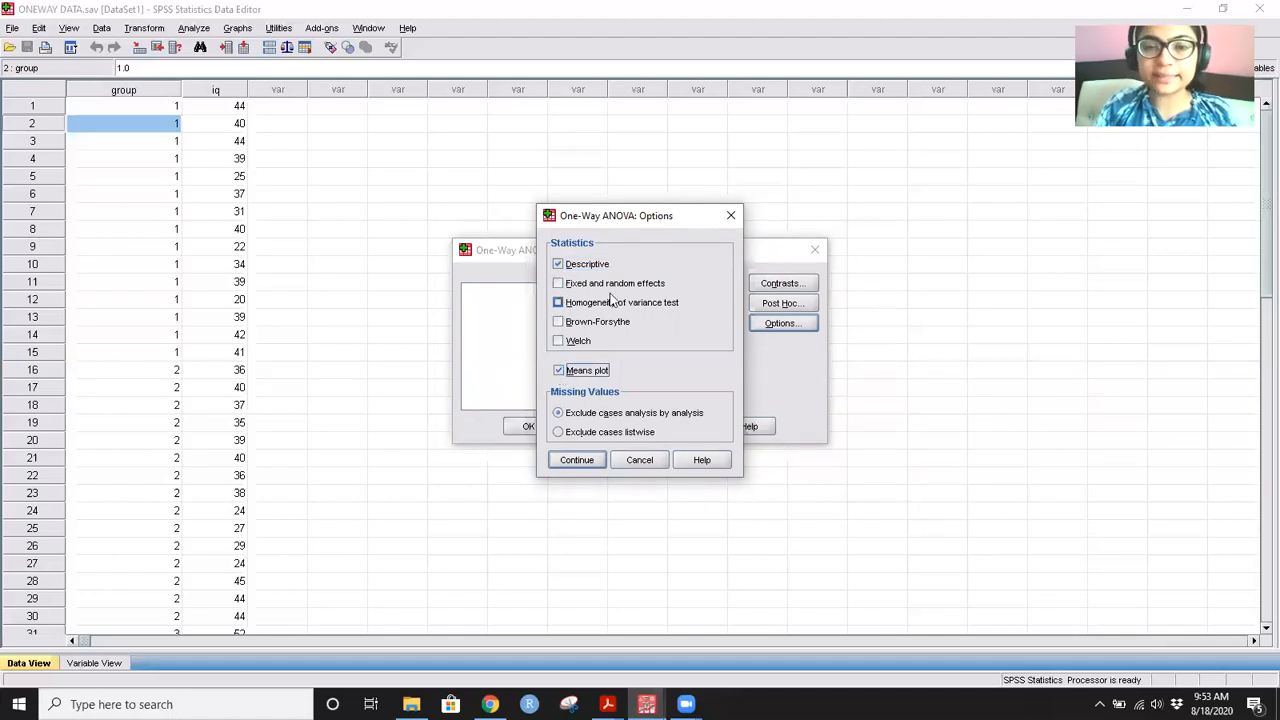
left_click(577, 460)
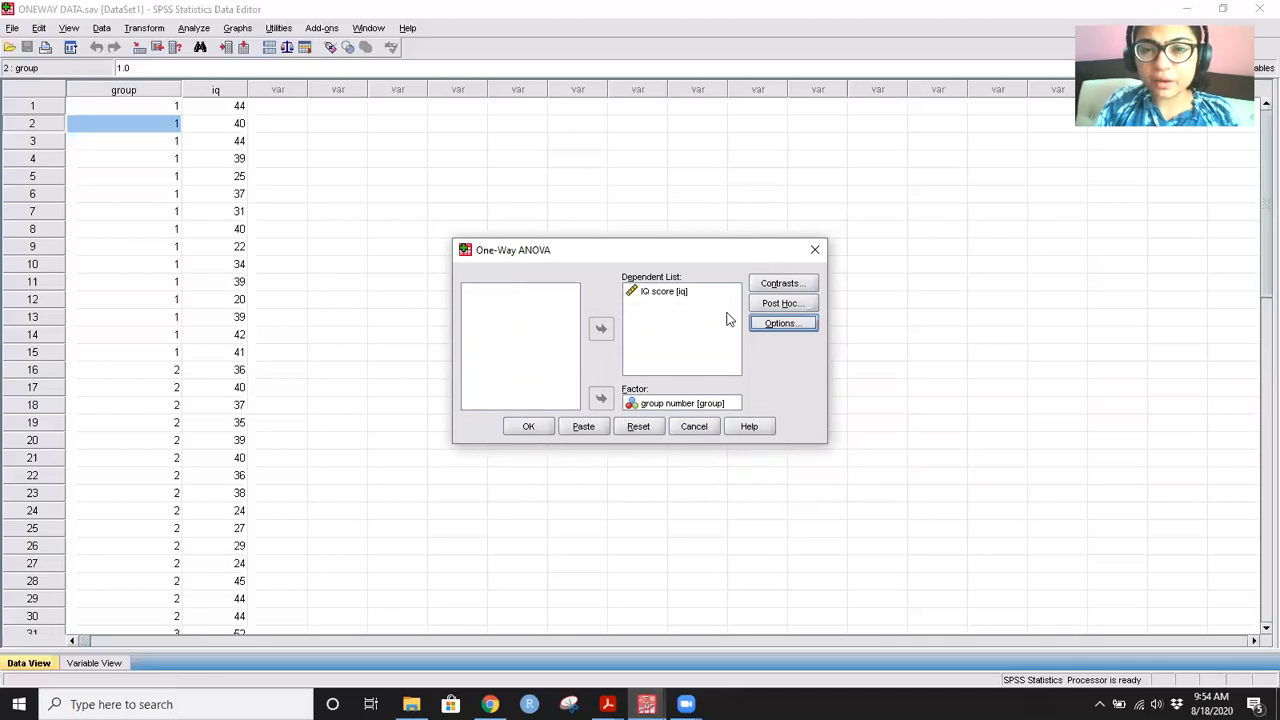
Step: Remove all coefficients (1, -1, 0) from the first of the ANOVA's existing contrasts
left_click(773, 287)
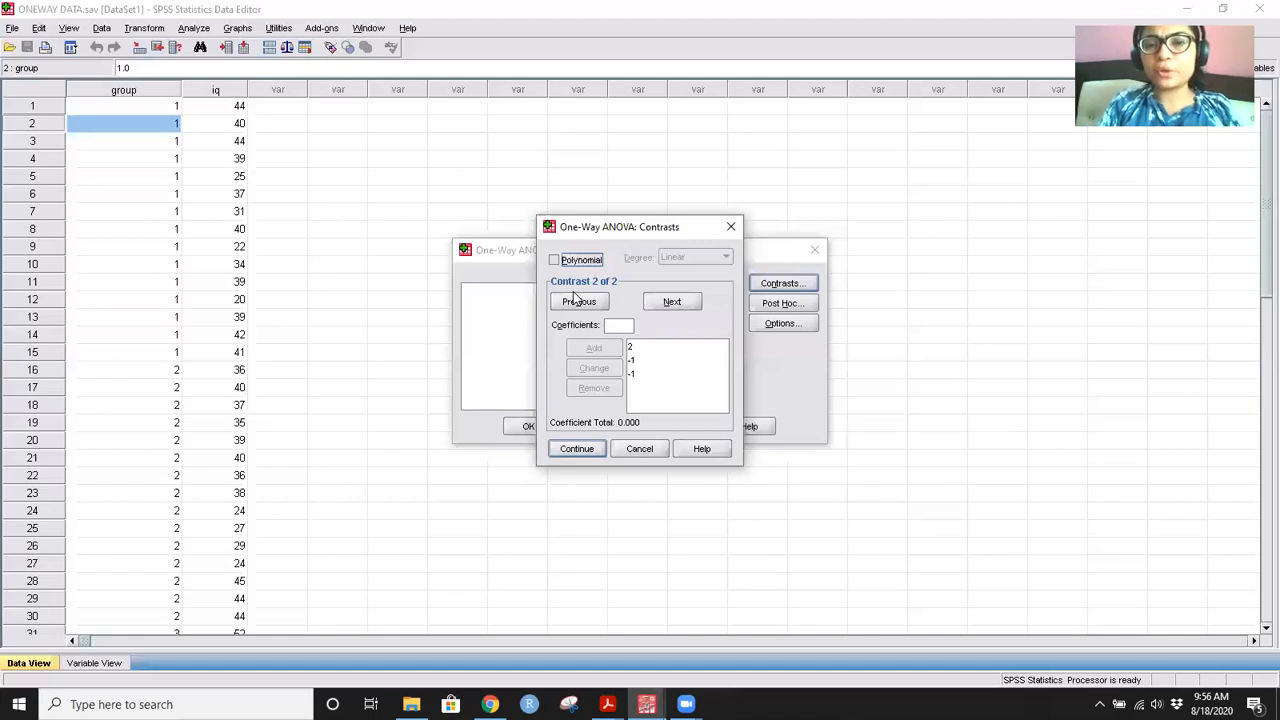
left_click(580, 302)
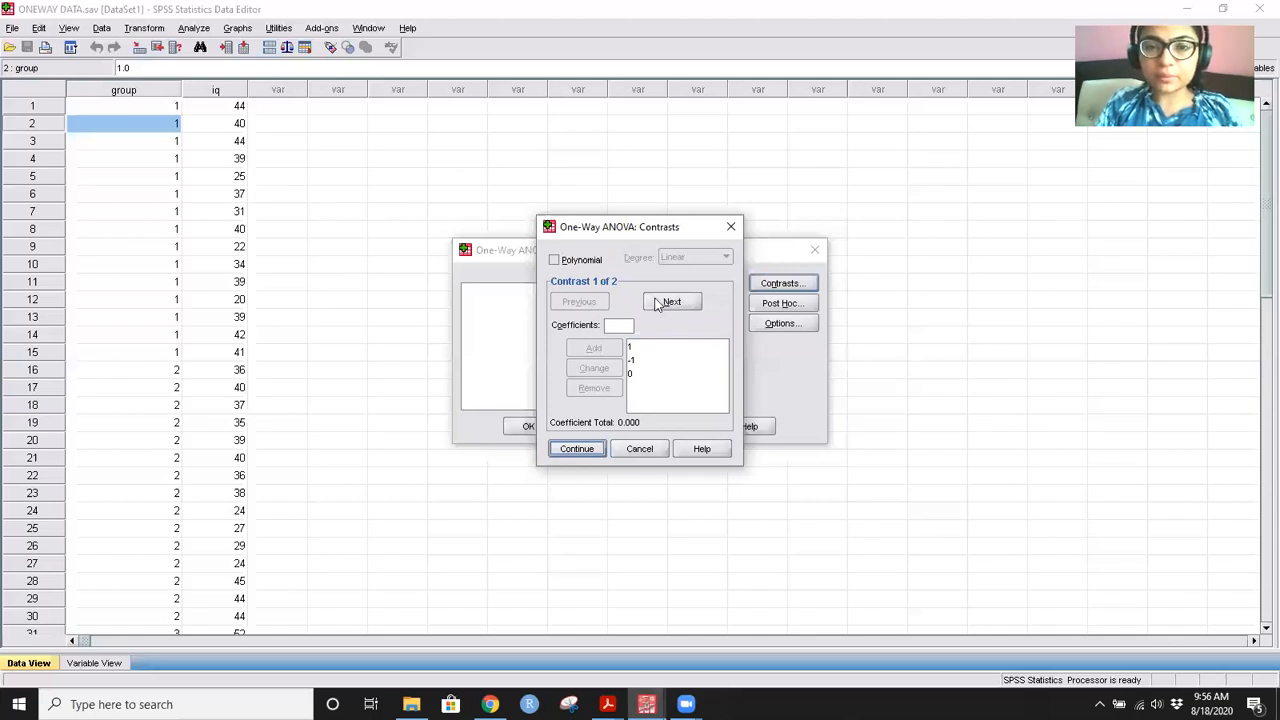
left_click(625, 326)
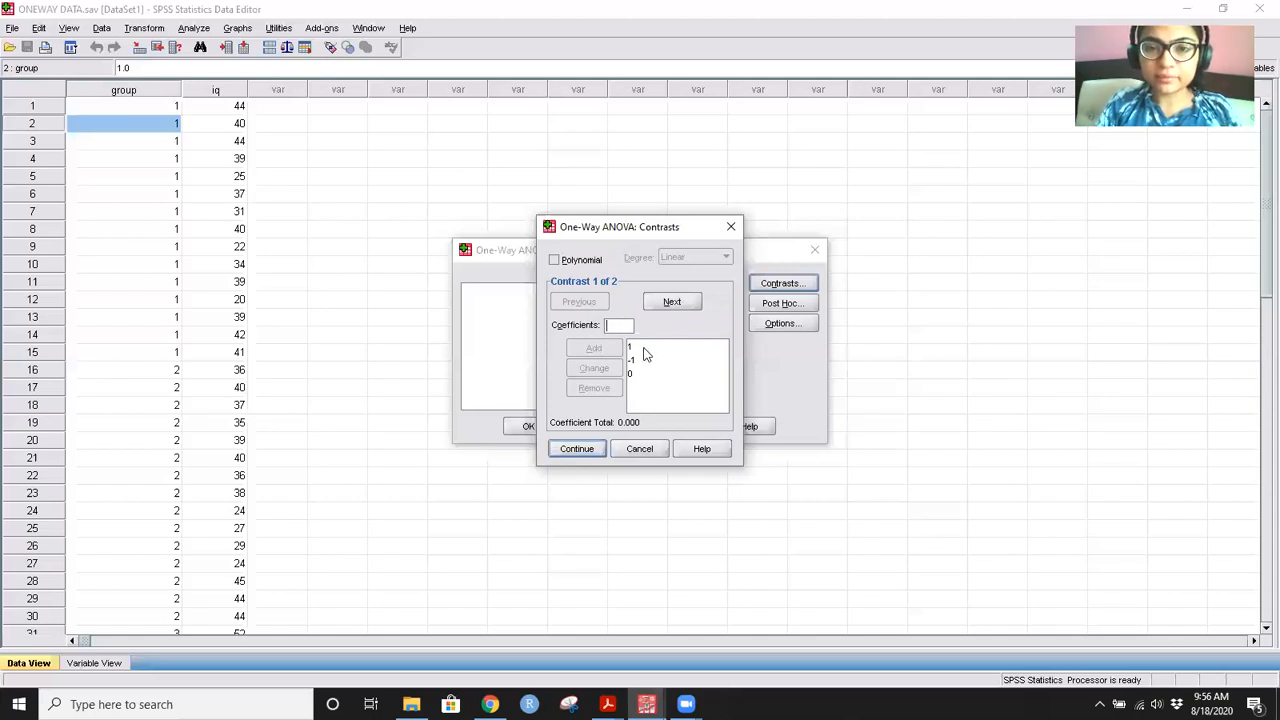
left_click(632, 348)
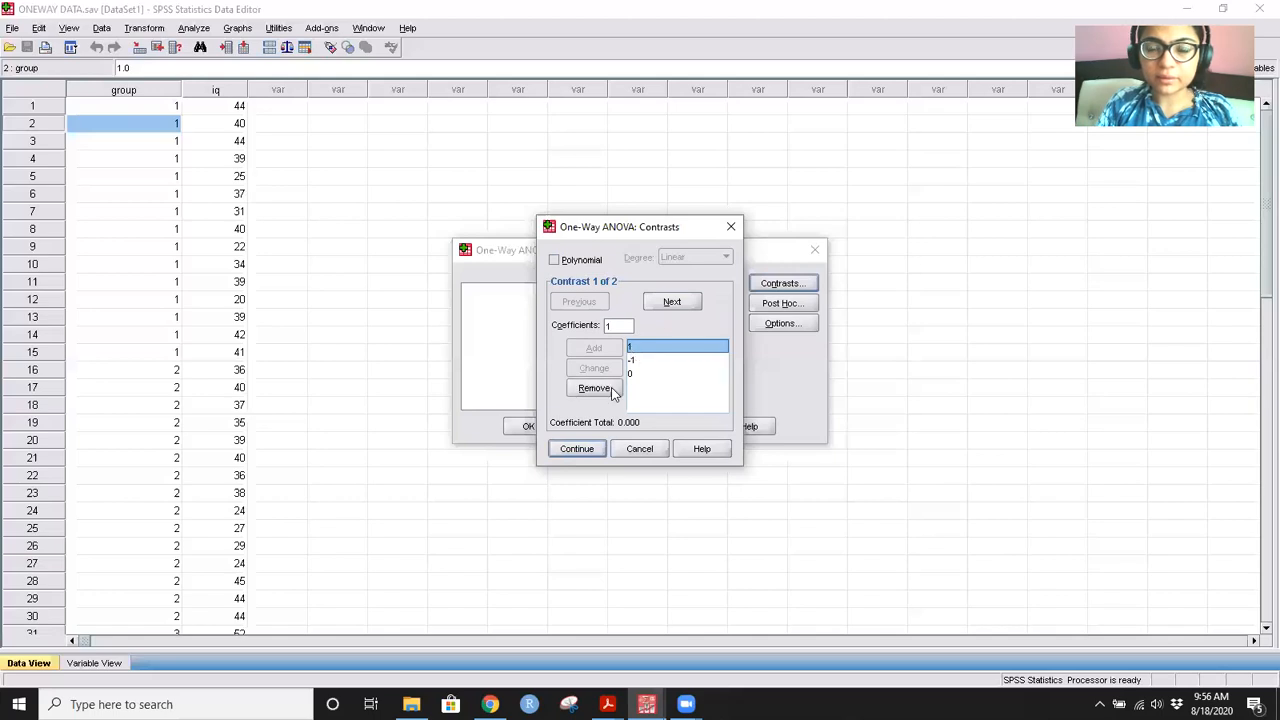
left_click(593, 388)
left_click(637, 359)
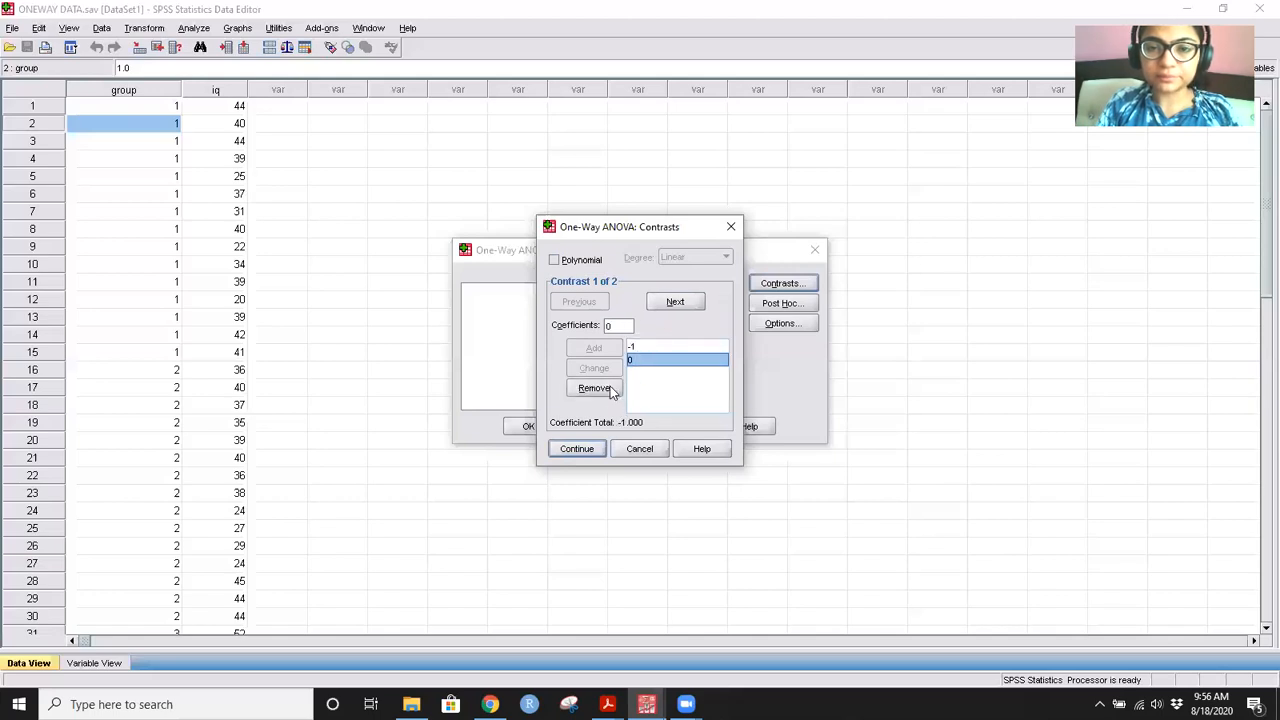
left_click(608, 388)
left_click(645, 347)
left_click(594, 388)
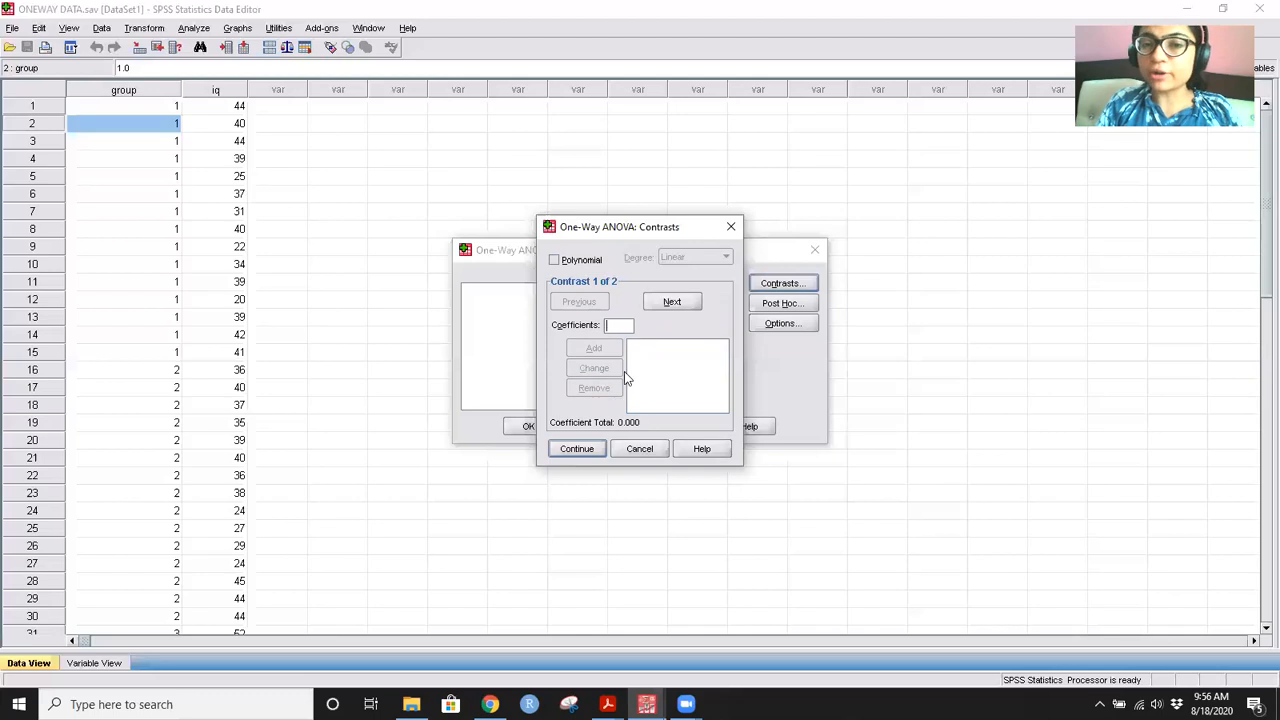
Step: Remove all coefficients (2, -1, -1) from the remaining ANOVA contrast
left_click(665, 301)
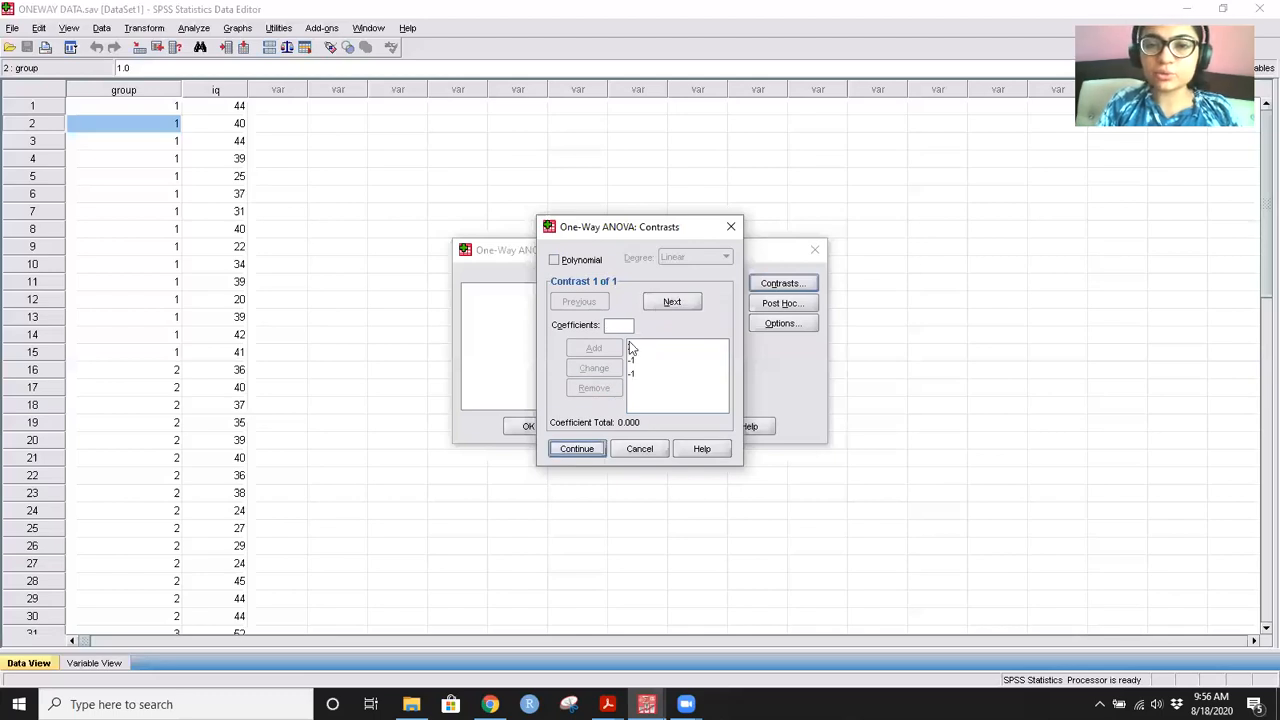
left_click(630, 347)
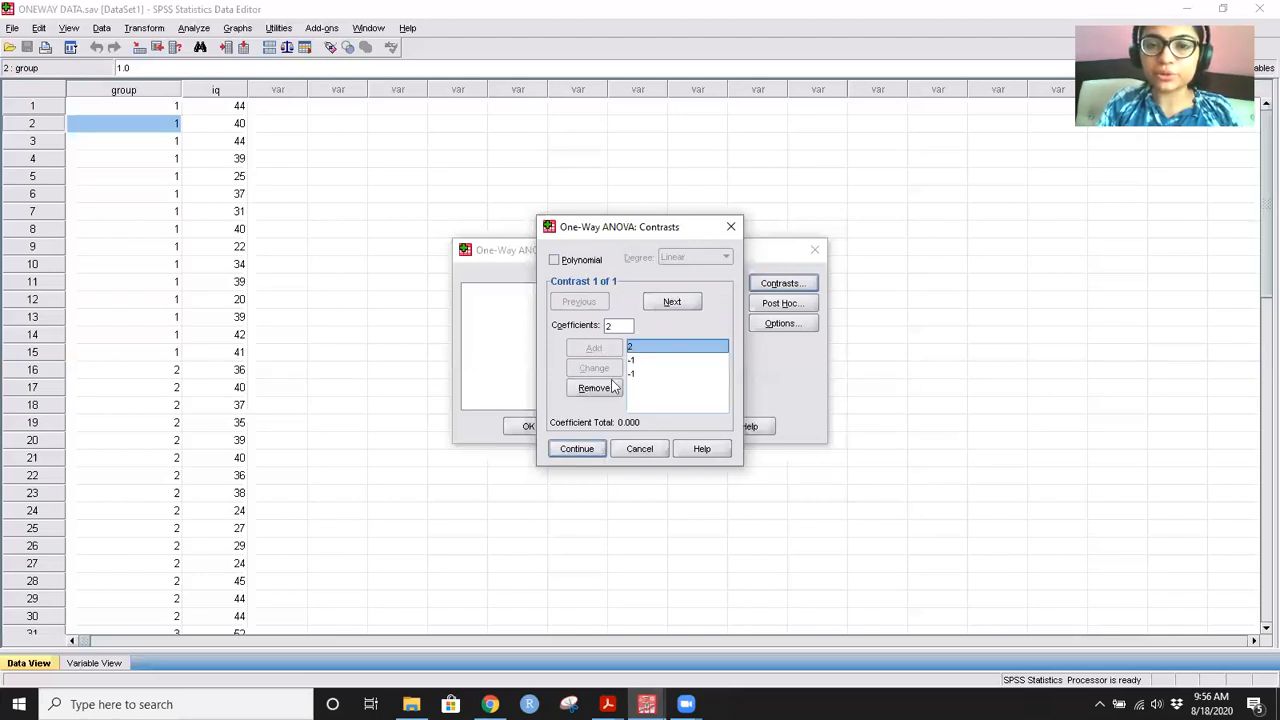
left_click(594, 388)
left_click(632, 364)
left_click(594, 388)
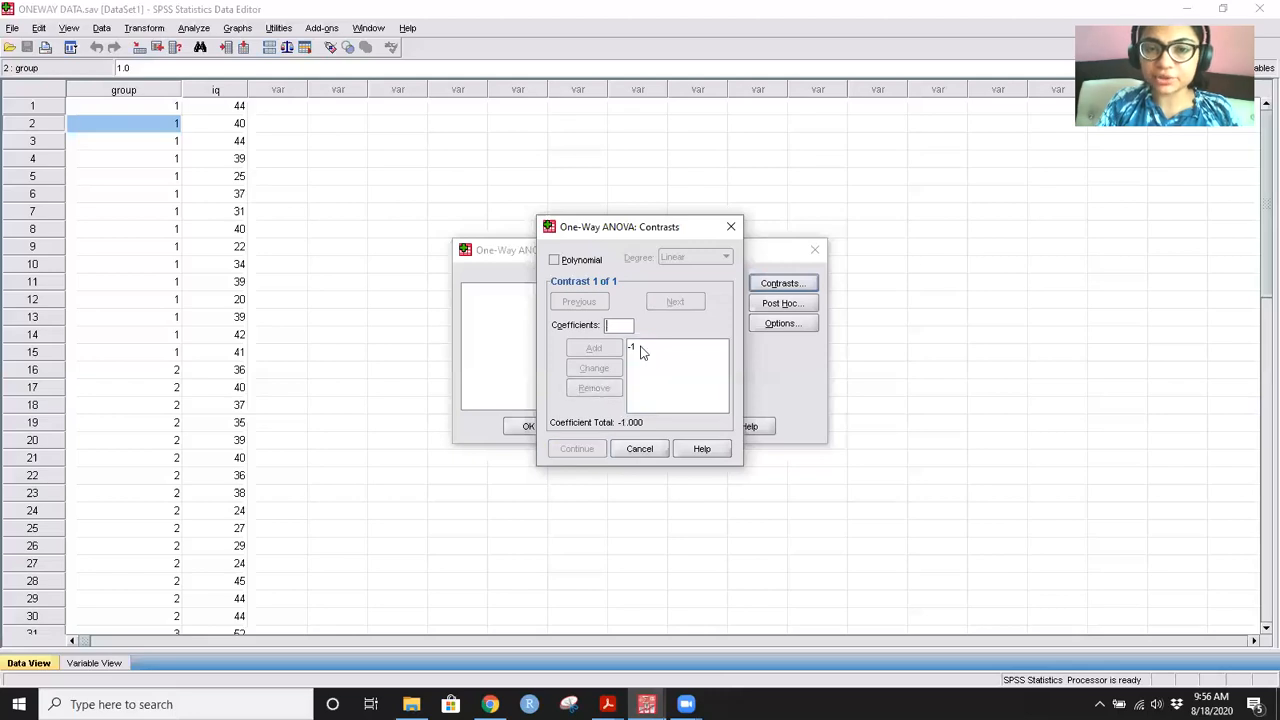
left_click(634, 350)
left_click(594, 388)
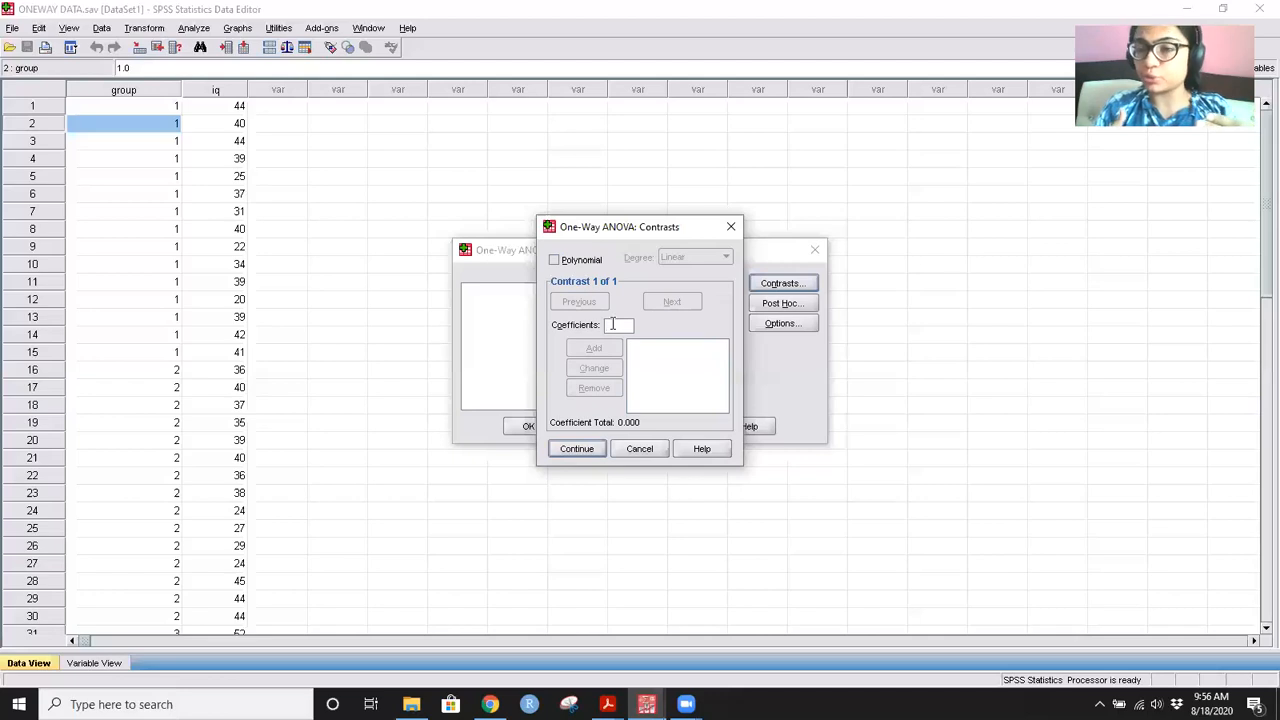
Step: Define the first contrast with the coefficients 1, -1 and 0, in that order
type("1")
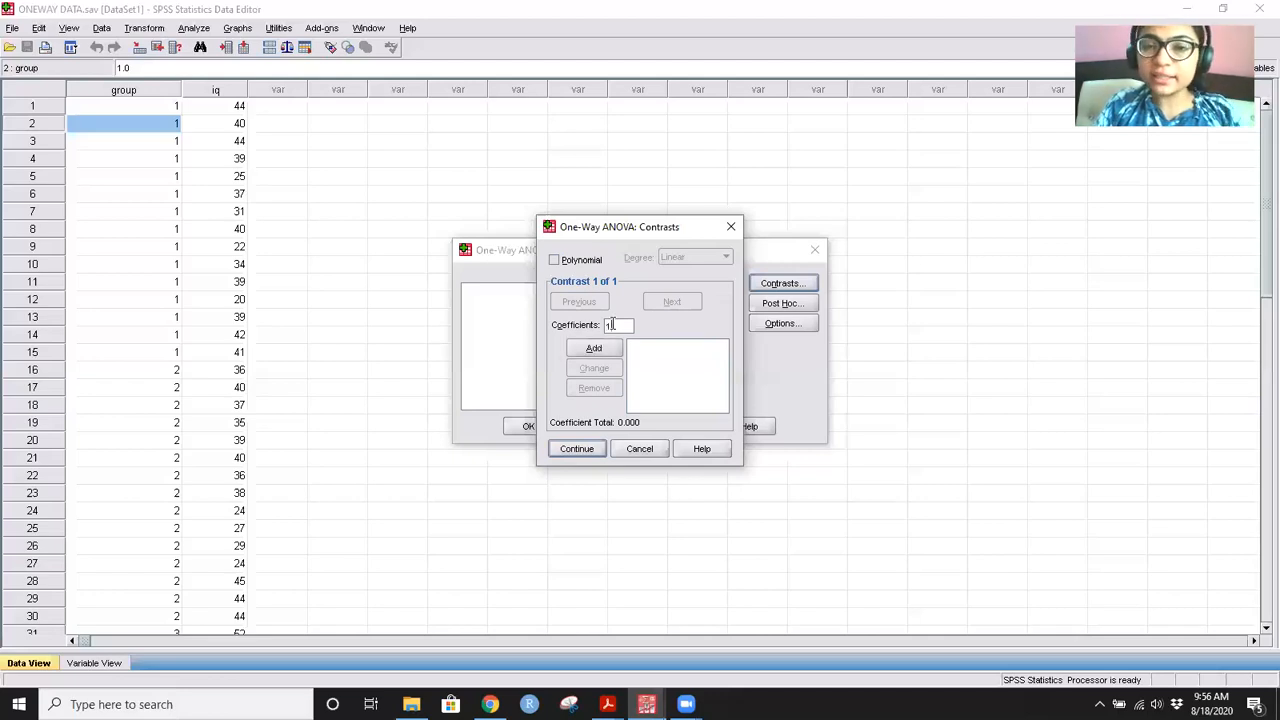
left_click(603, 356)
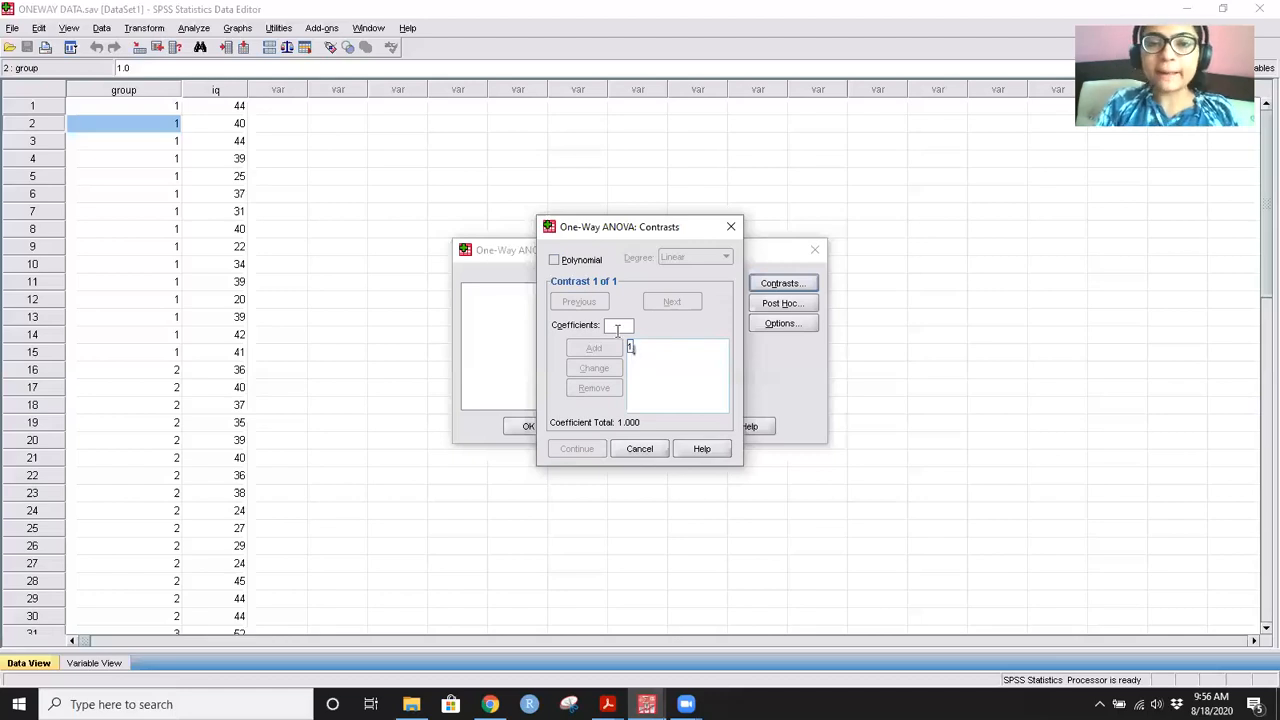
left_click(617, 327)
type("-1")
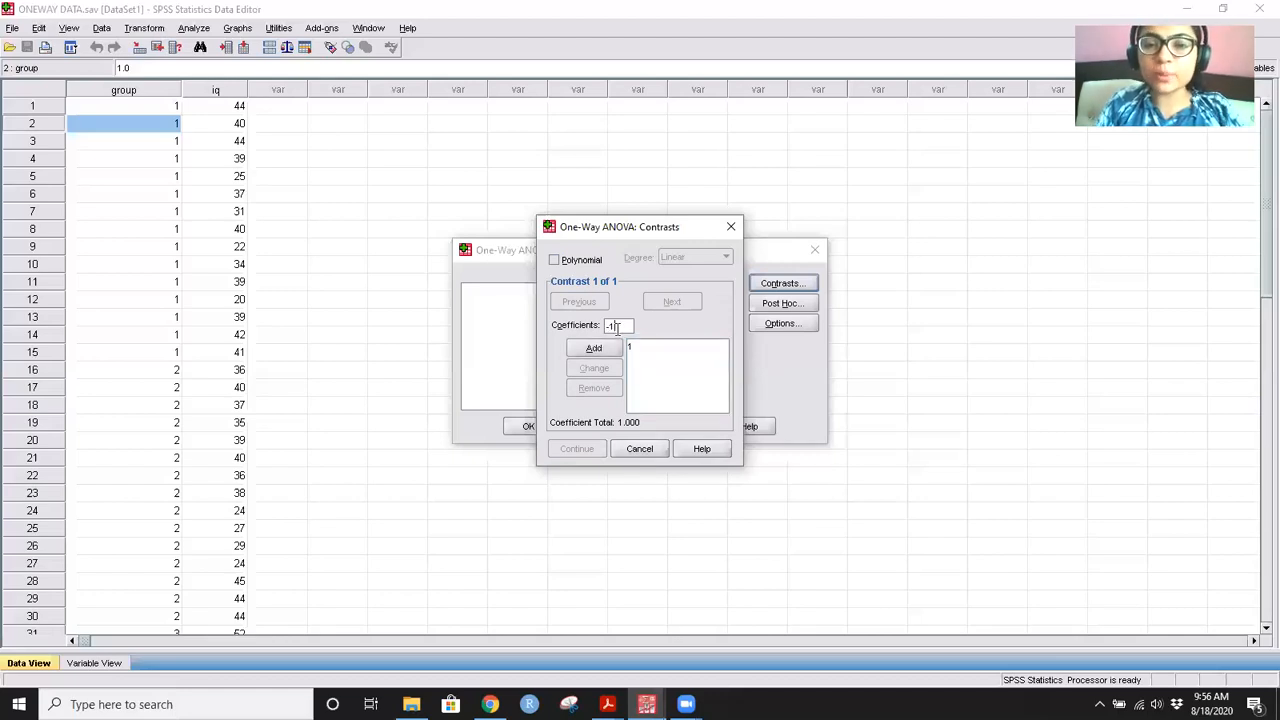
left_click(603, 352)
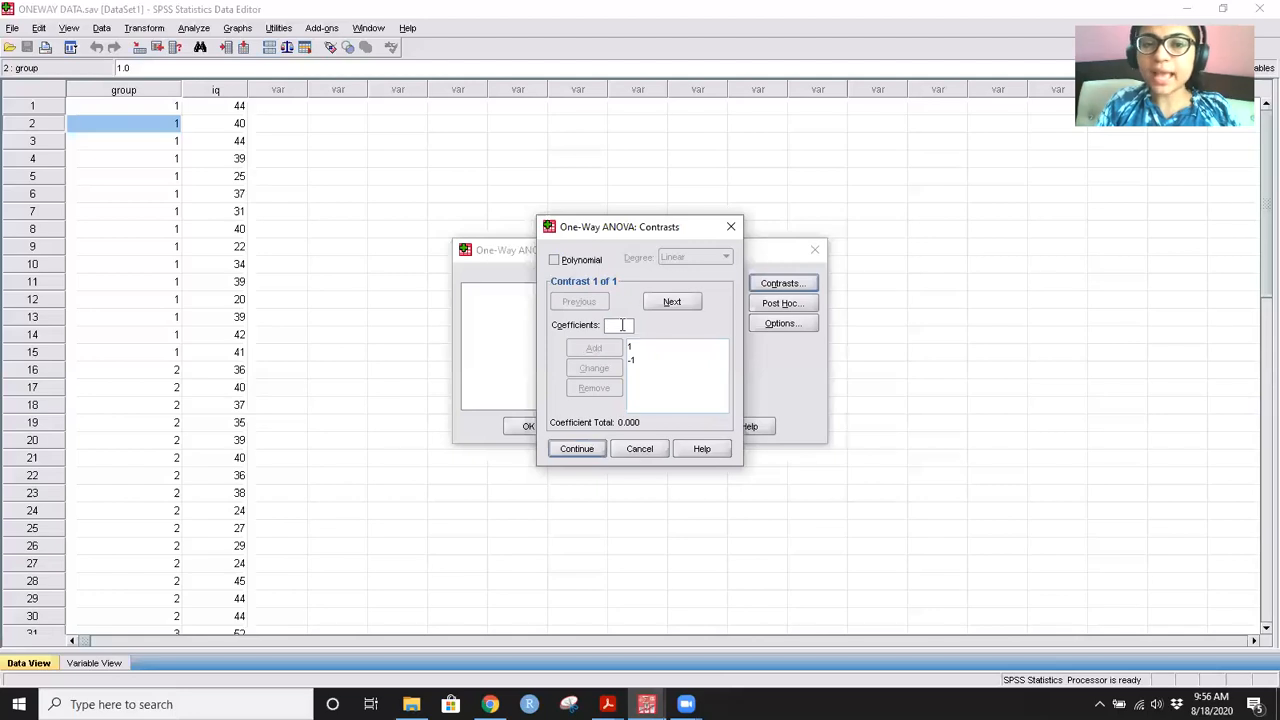
type("0")
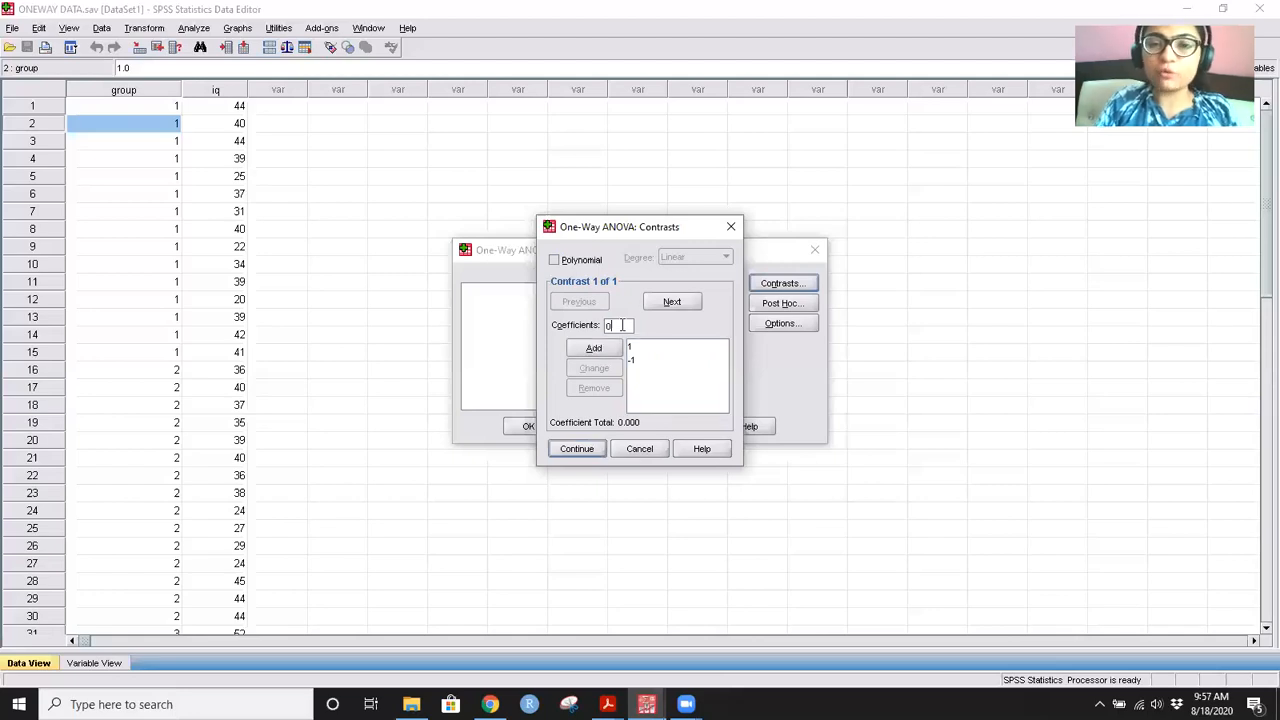
left_click(594, 347)
left_click(686, 377)
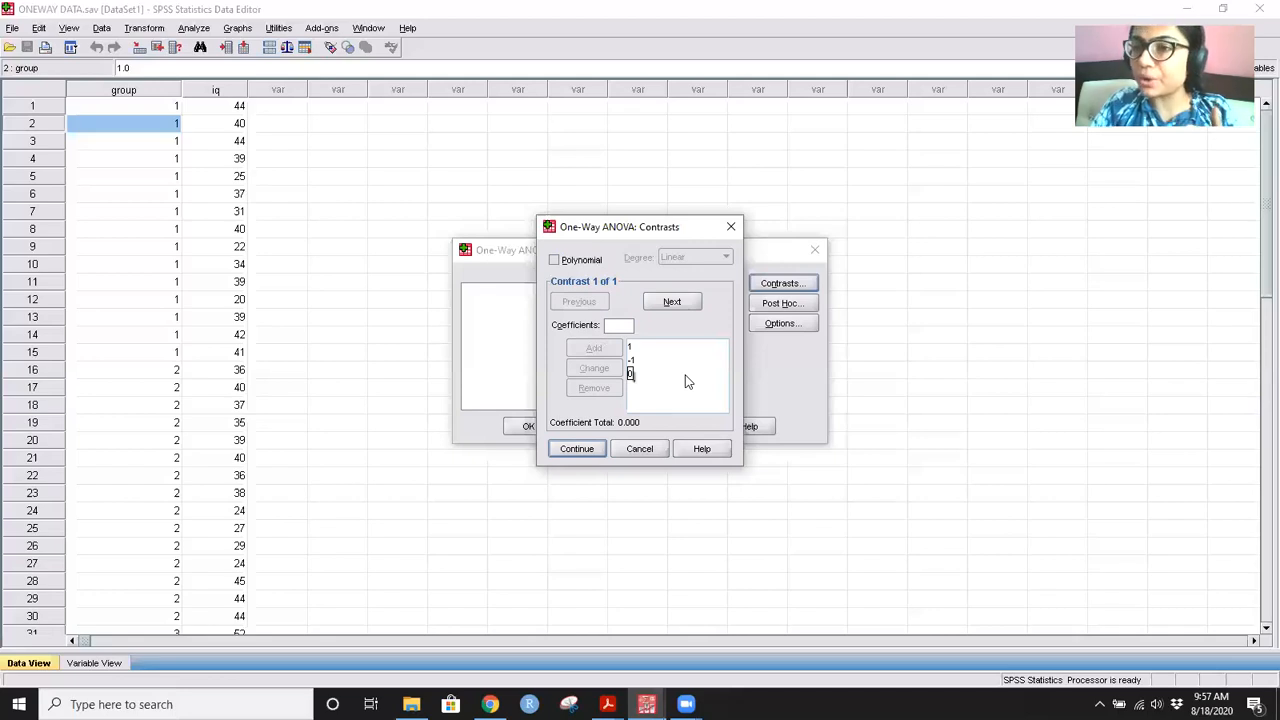
left_click(686, 381)
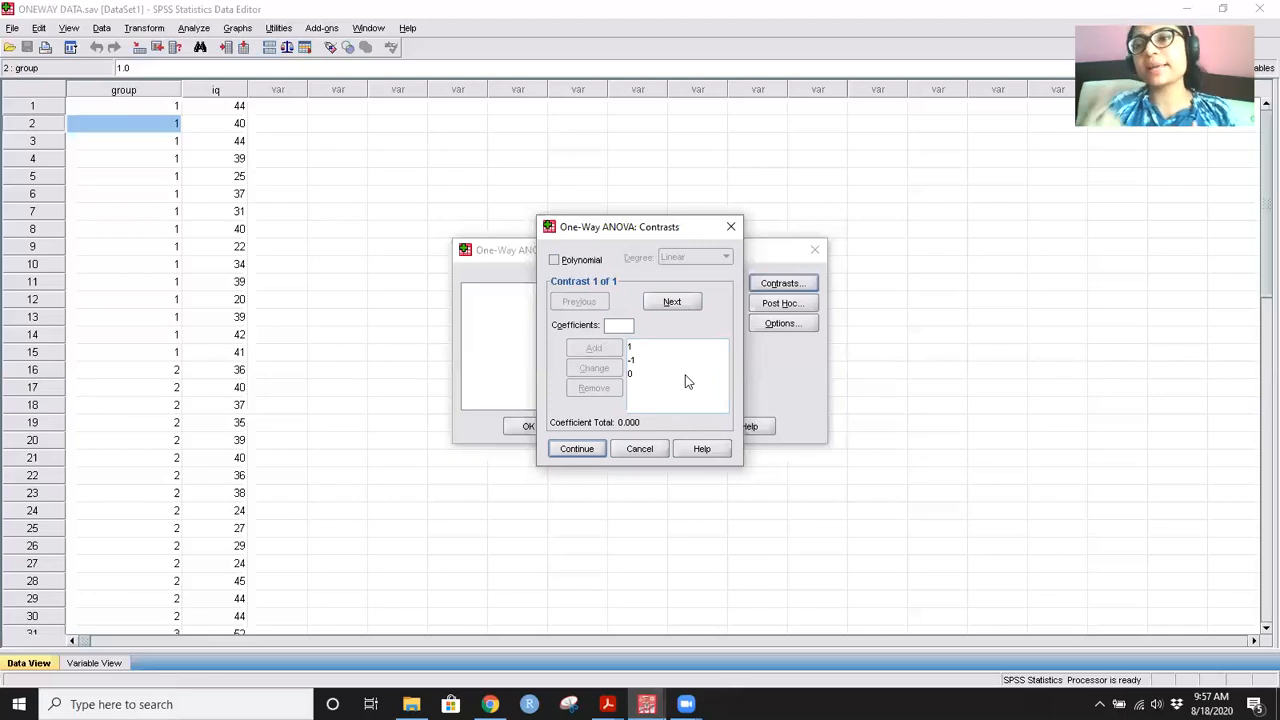
Step: Define a second contrast with the coefficients 2, -1 and -1, in that order, and accept both contrasts after checking them
left_click(673, 302)
left_click(617, 327)
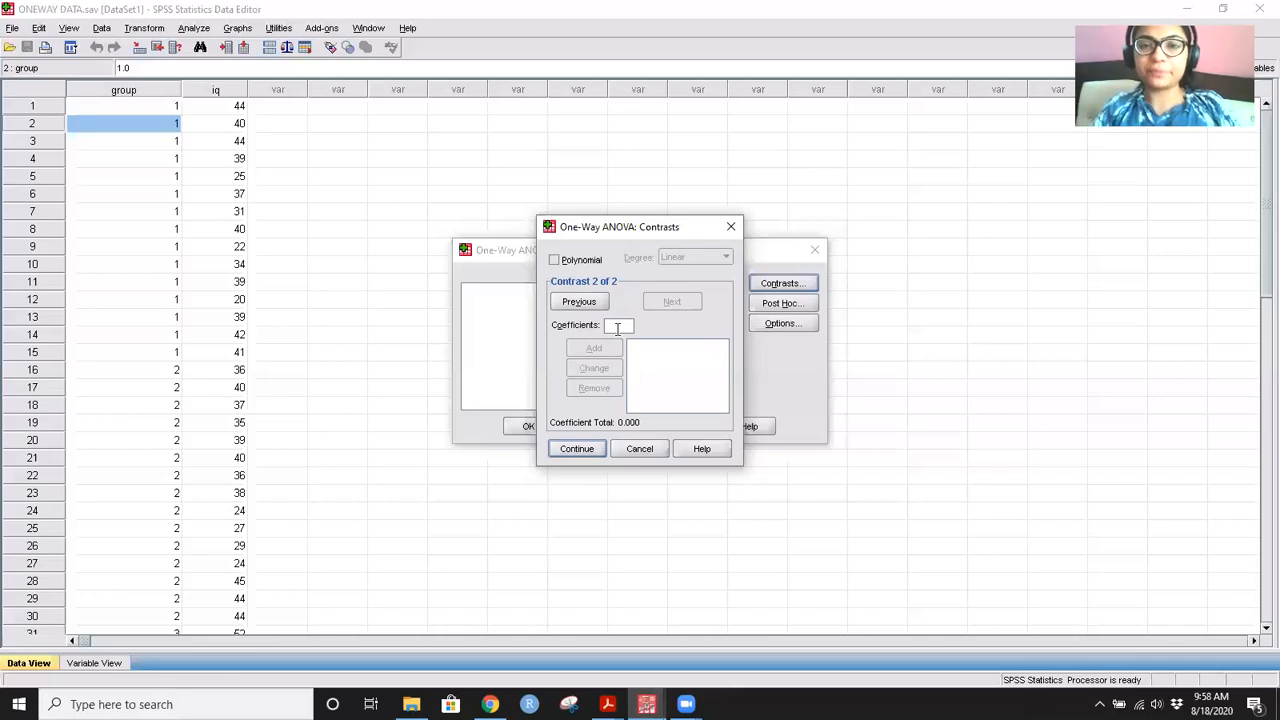
type("2")
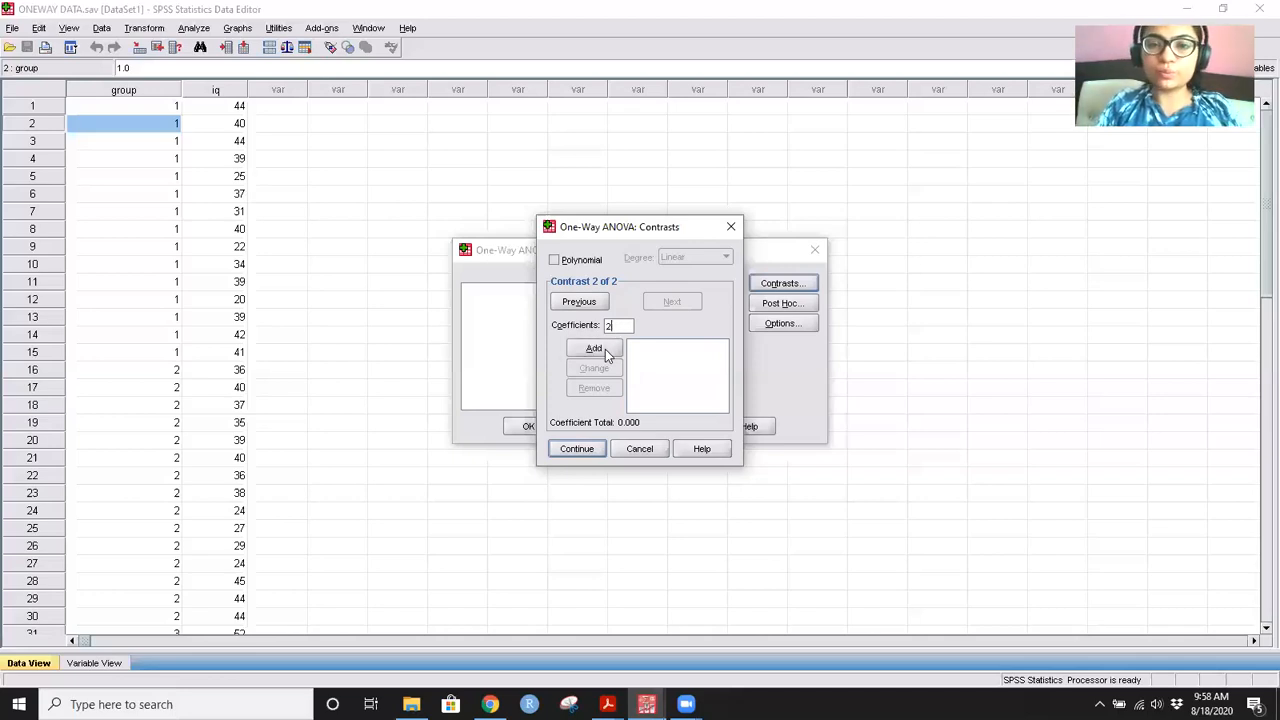
left_click(594, 348)
type("-1")
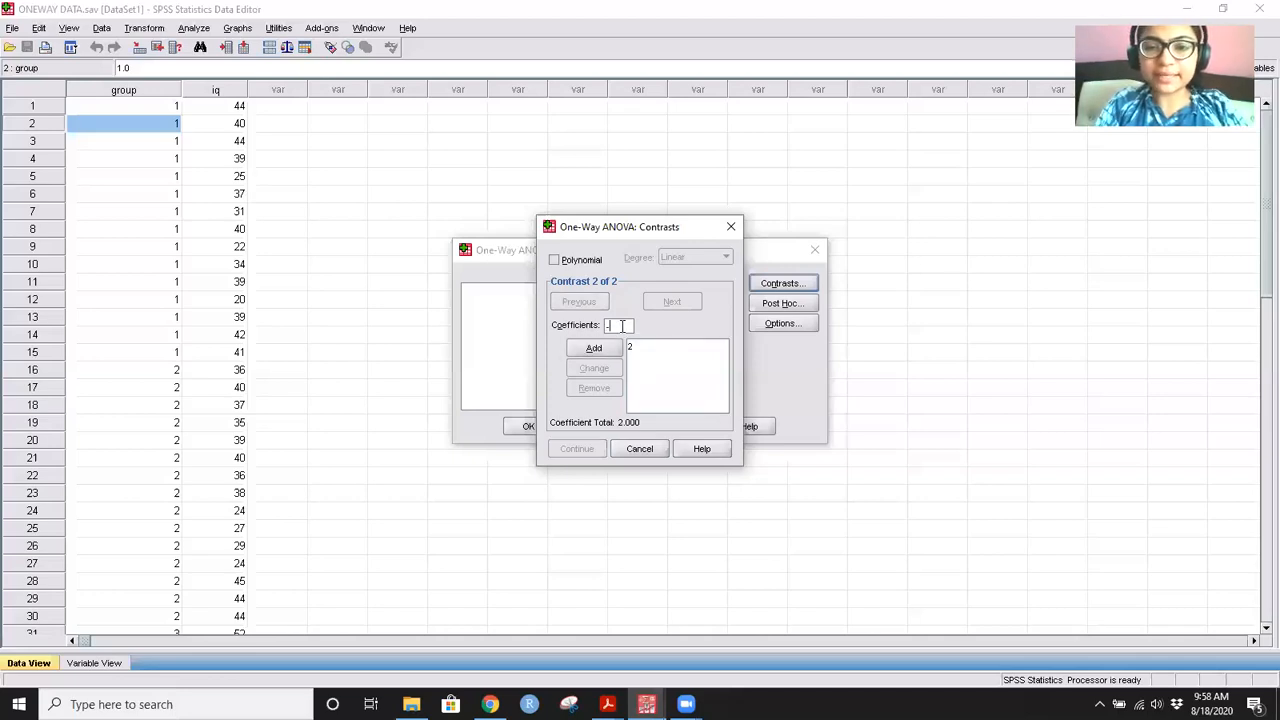
left_click(596, 349)
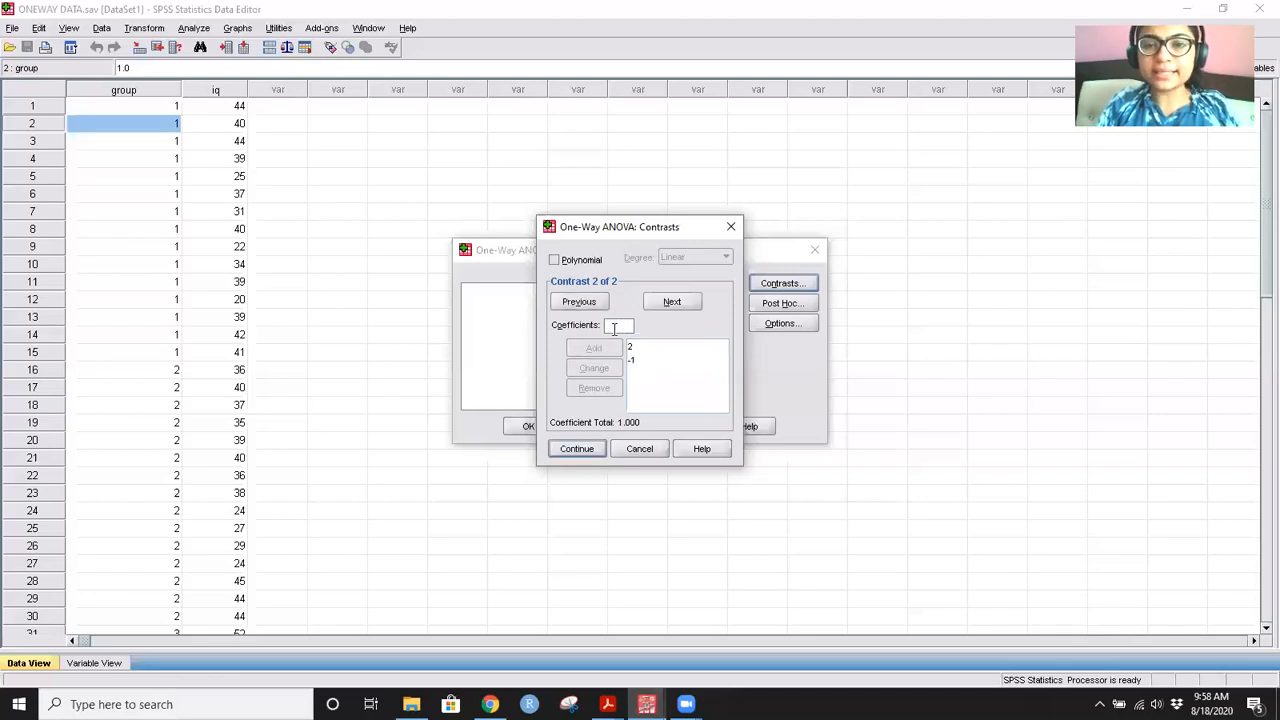
type("-1")
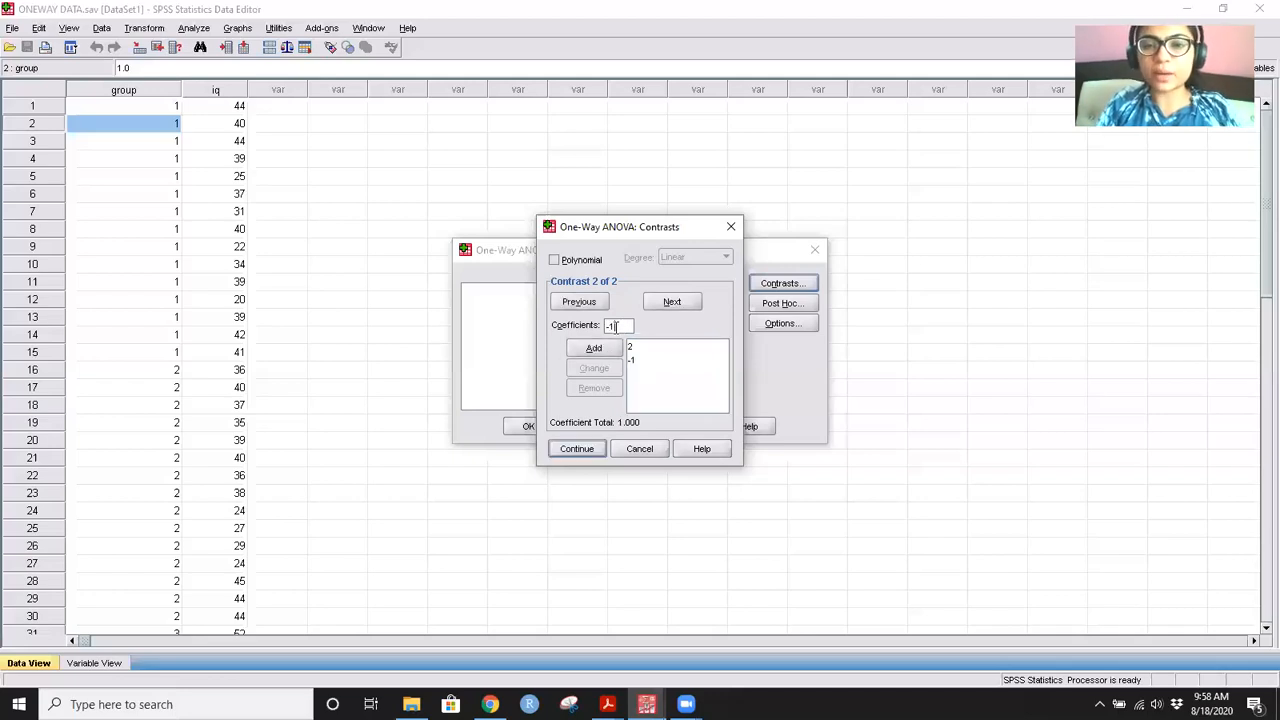
left_click(601, 354)
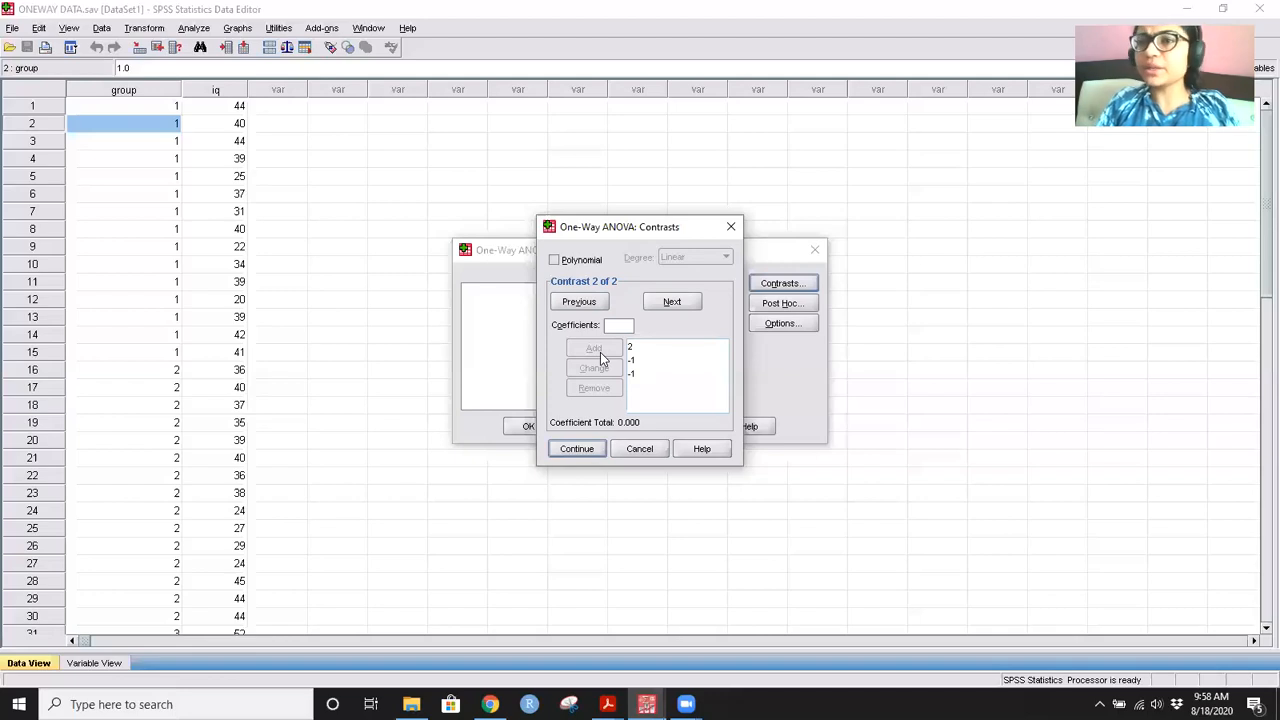
left_click(576, 304)
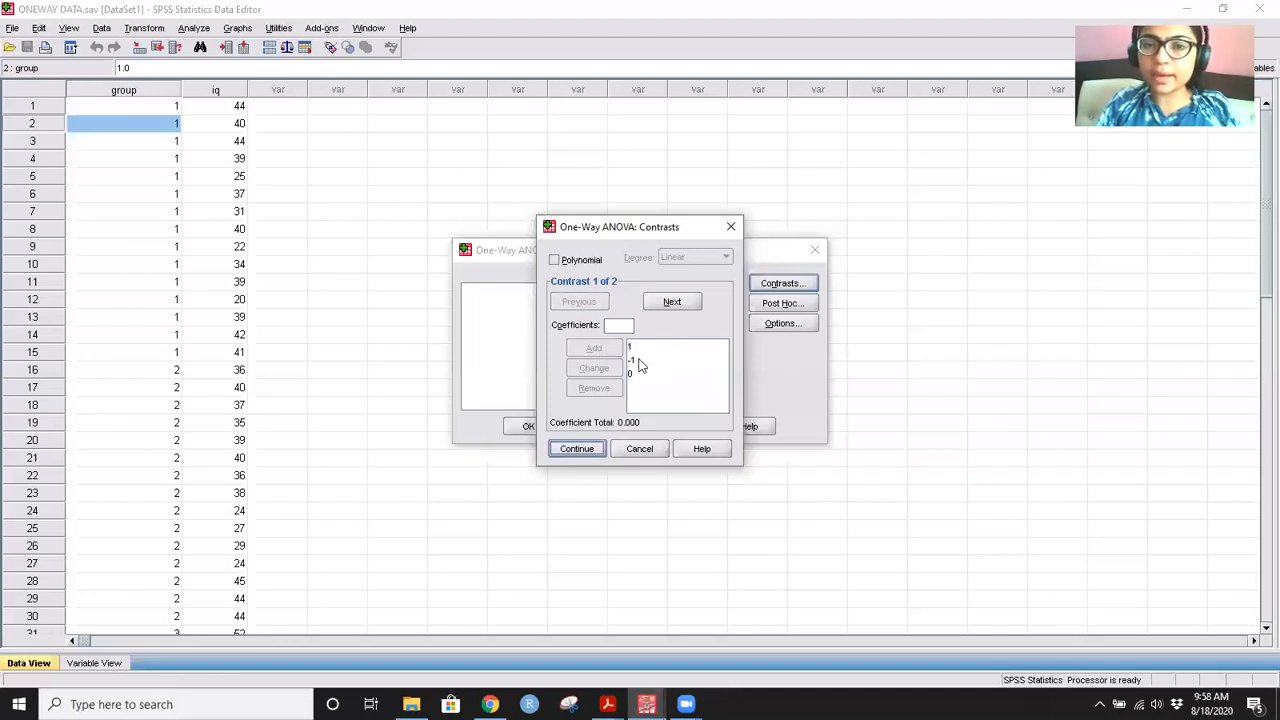
left_click(668, 302)
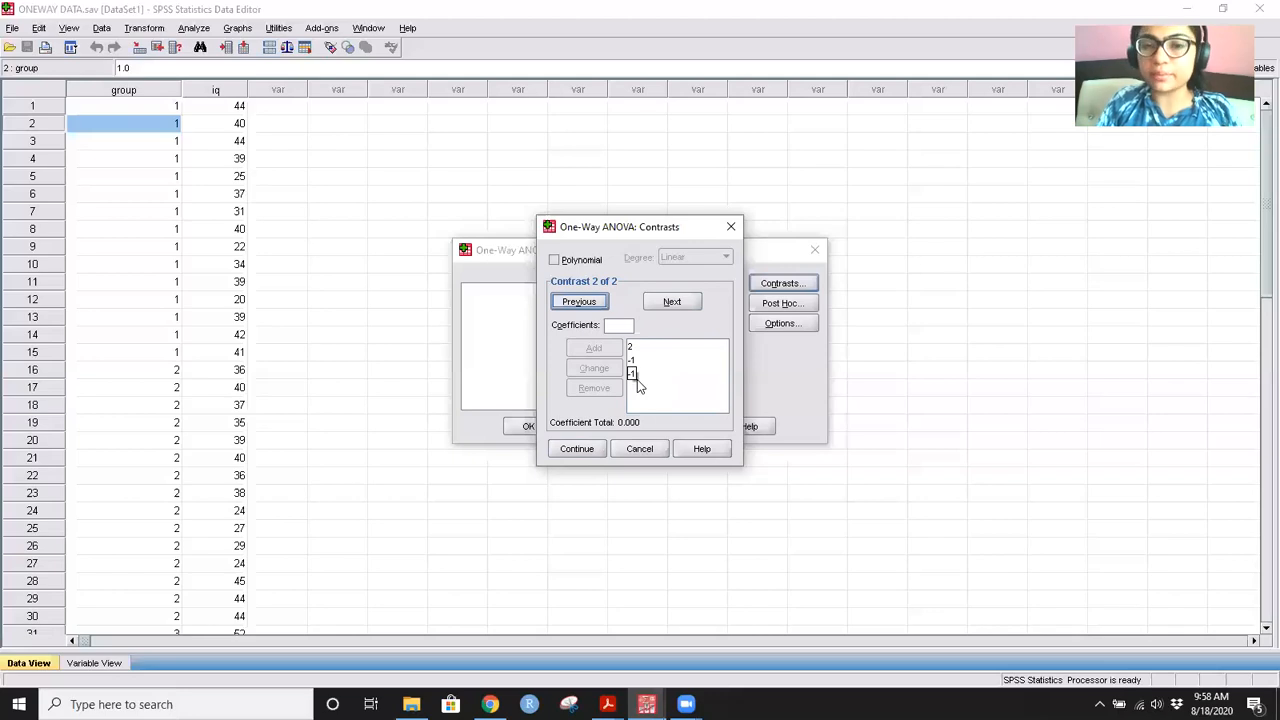
left_click(588, 450)
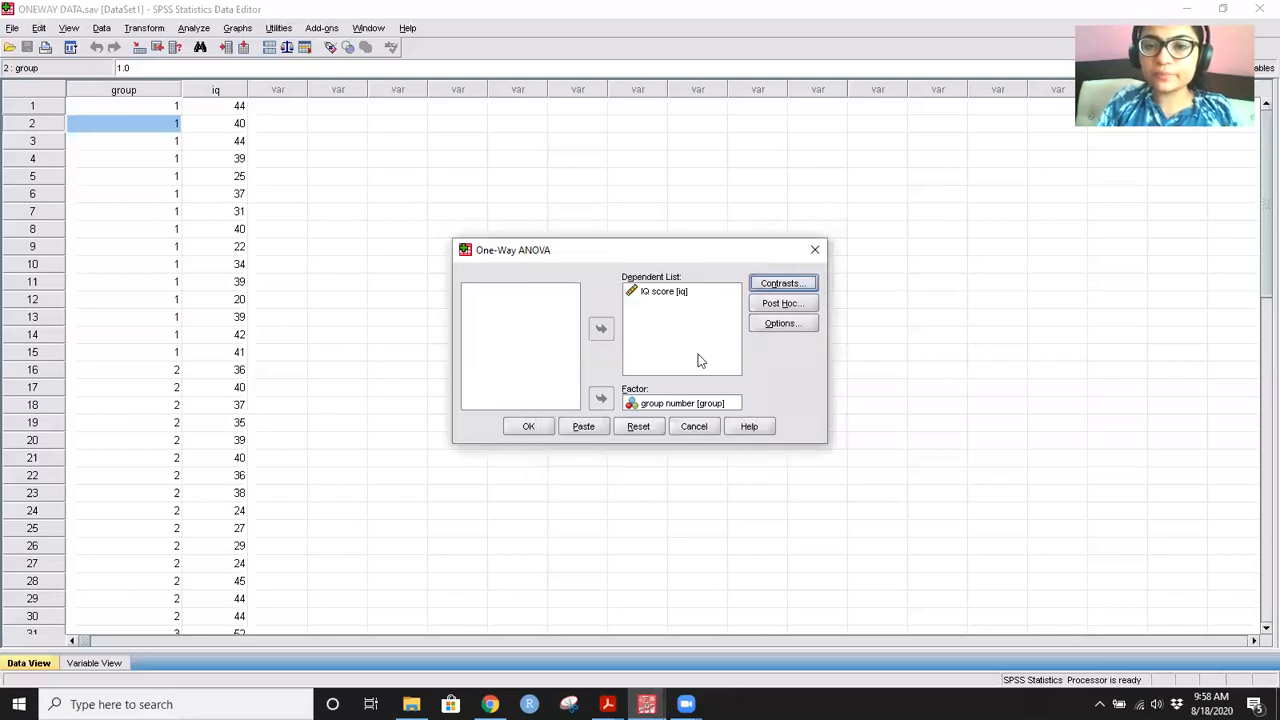
Step: Keep Tukey as the post hoc test, add descriptive statistics and the homogeneity of variance test, and run the one-way ANOVA
left_click(790, 304)
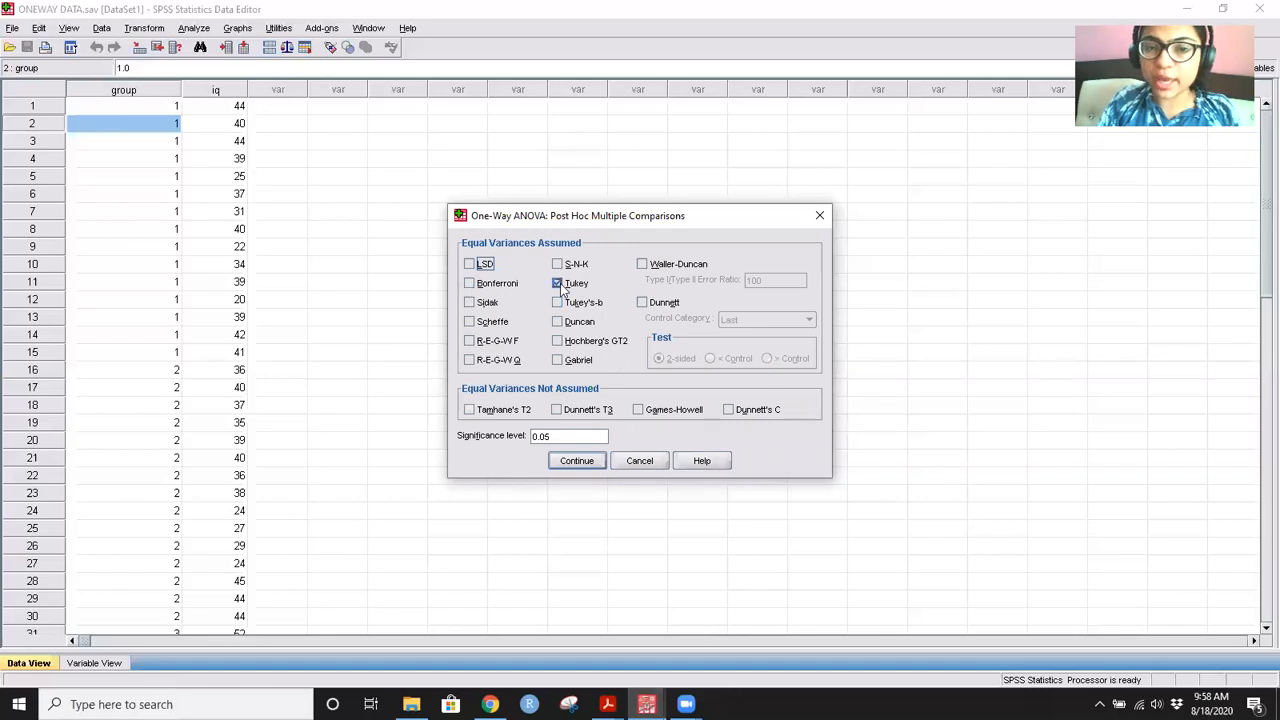
left_click(577, 463)
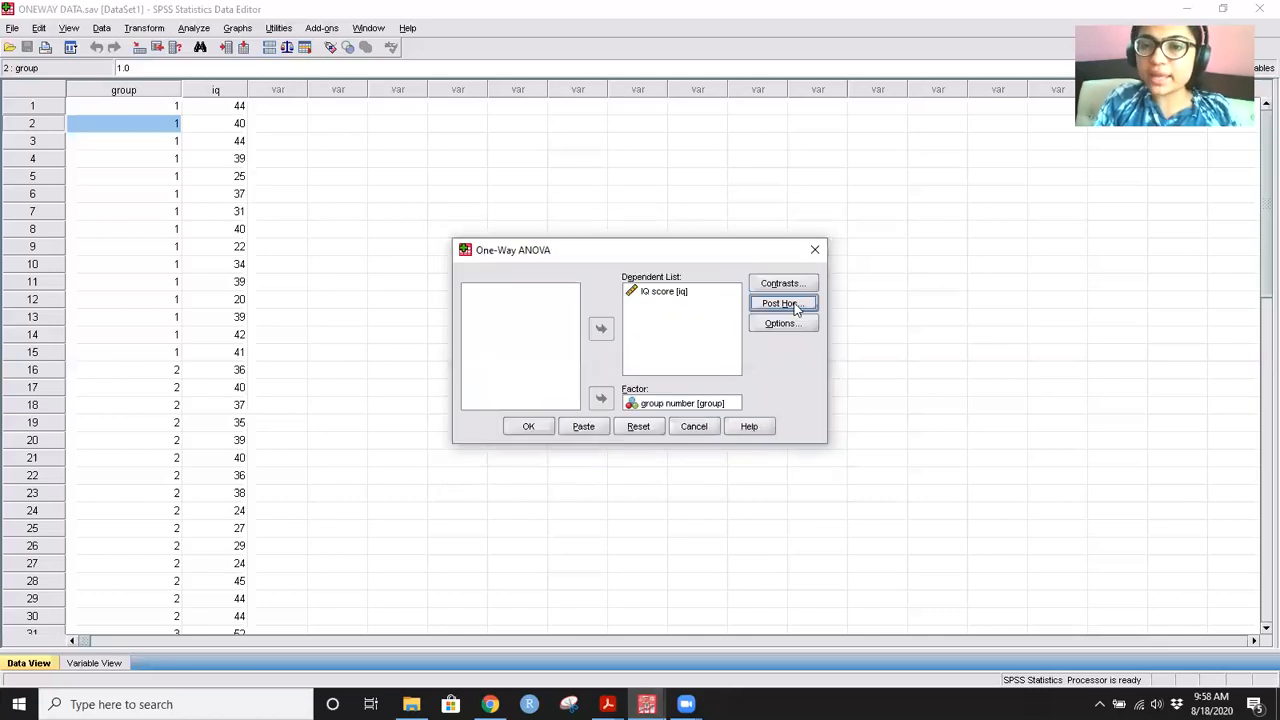
left_click(789, 323)
left_click(596, 264)
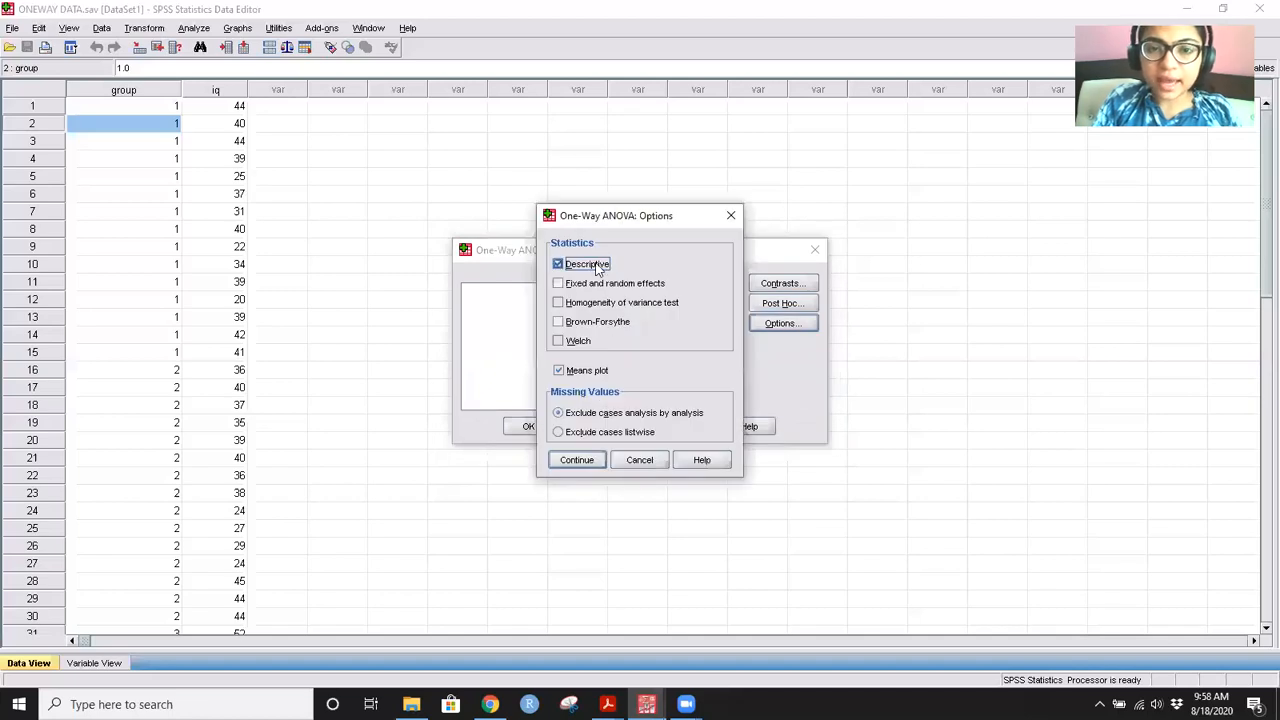
left_click(560, 305)
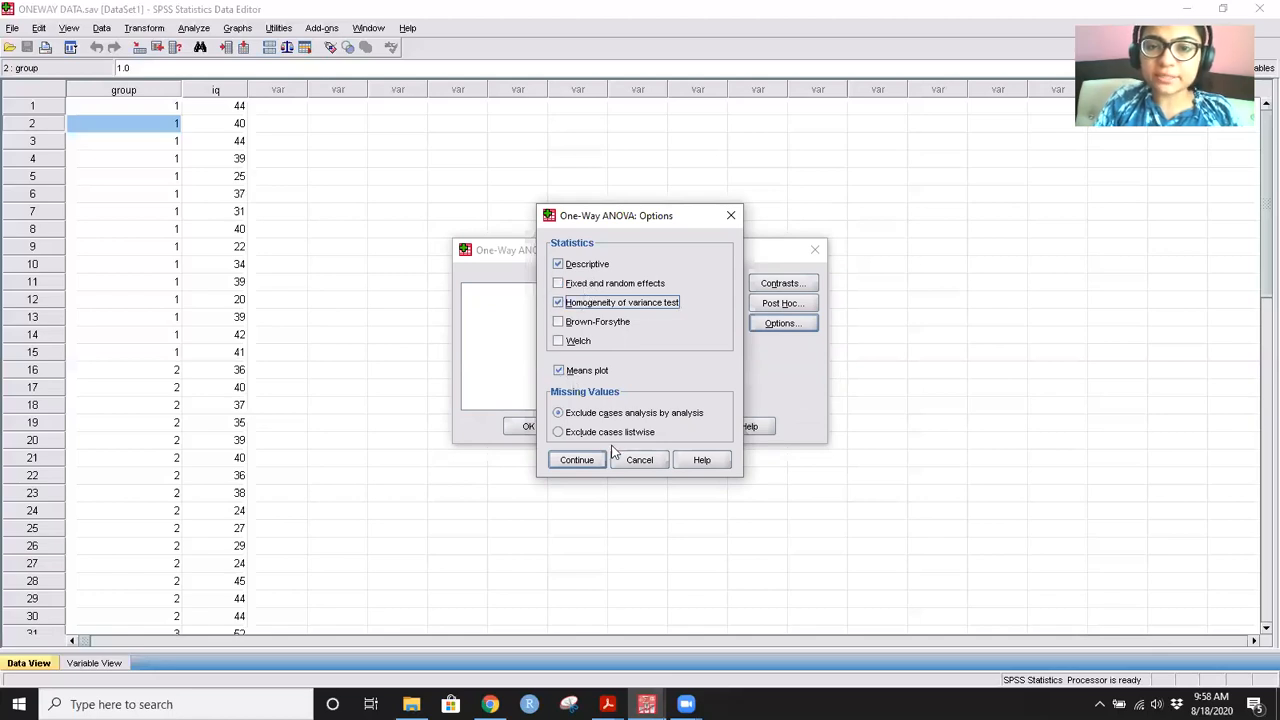
left_click(584, 464)
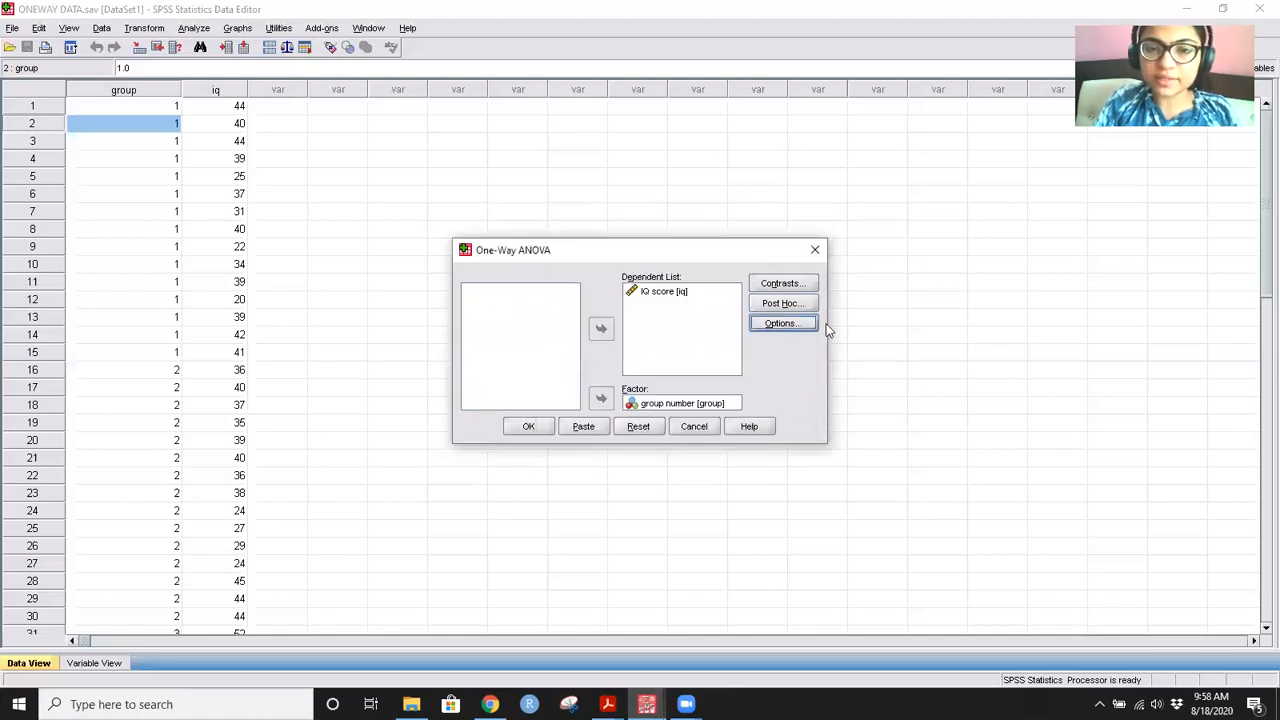
left_click(544, 434)
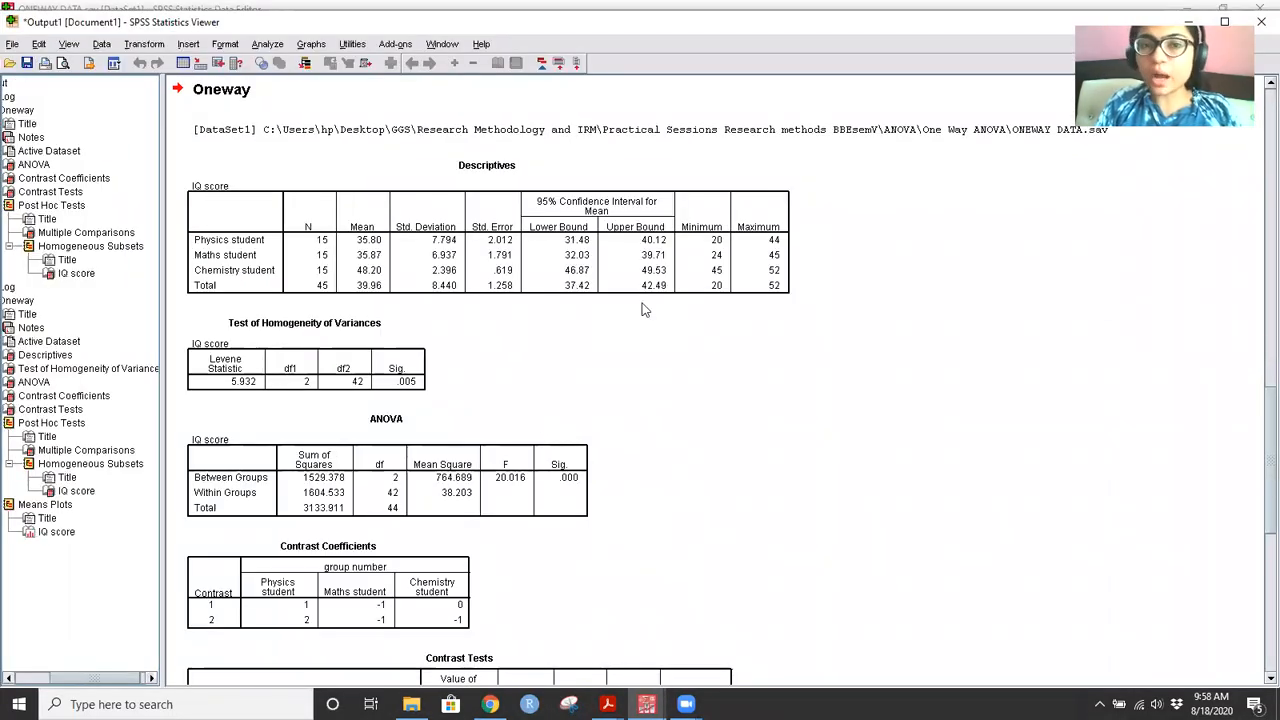
Step: Examine the Descriptives, Test of Homogeneity of Variances and ANOVA tables in the output, including their significance values
scroll(644, 310, "down", 1)
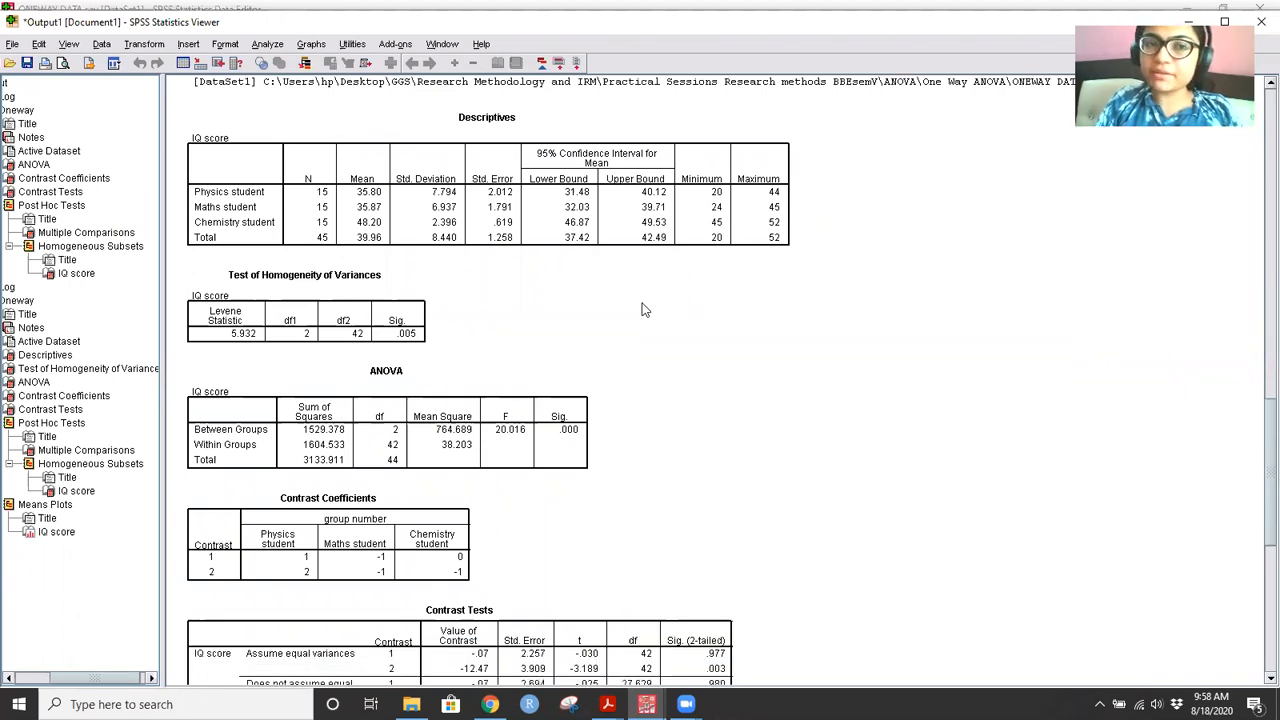
scroll(644, 310, "down", 2)
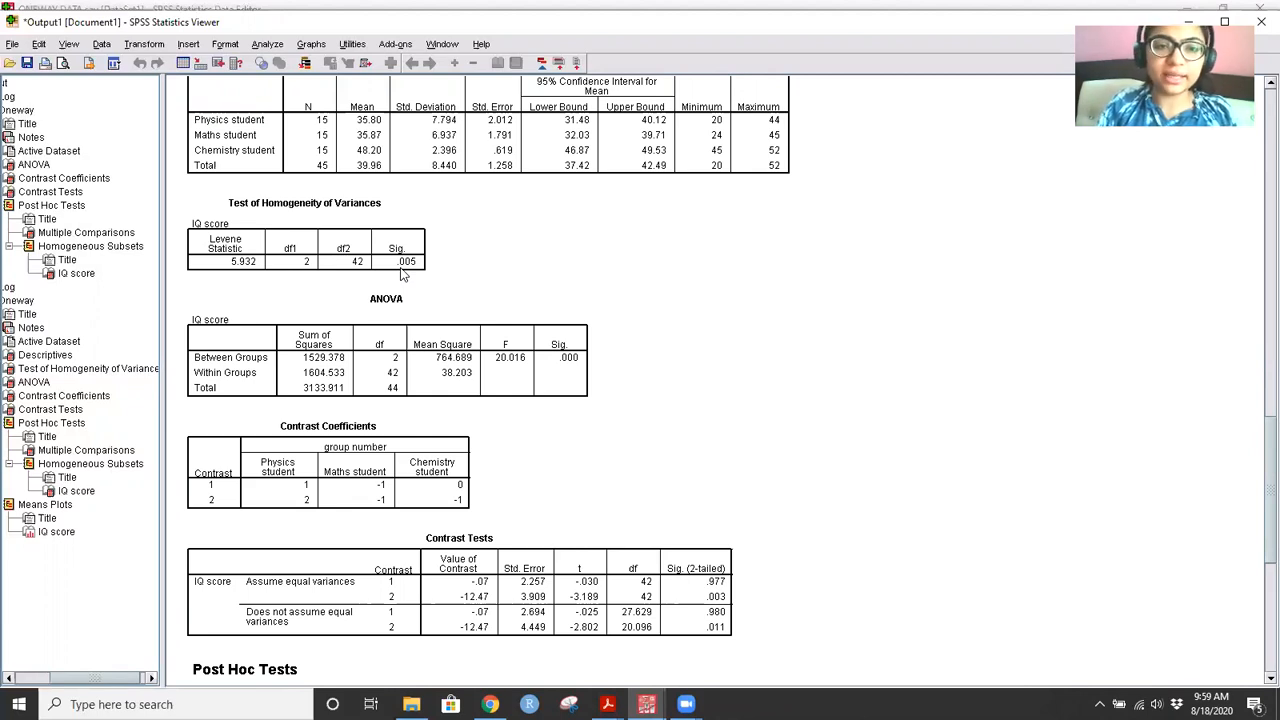
scroll(402, 275, "down", 4)
scroll(402, 275, "up", 2)
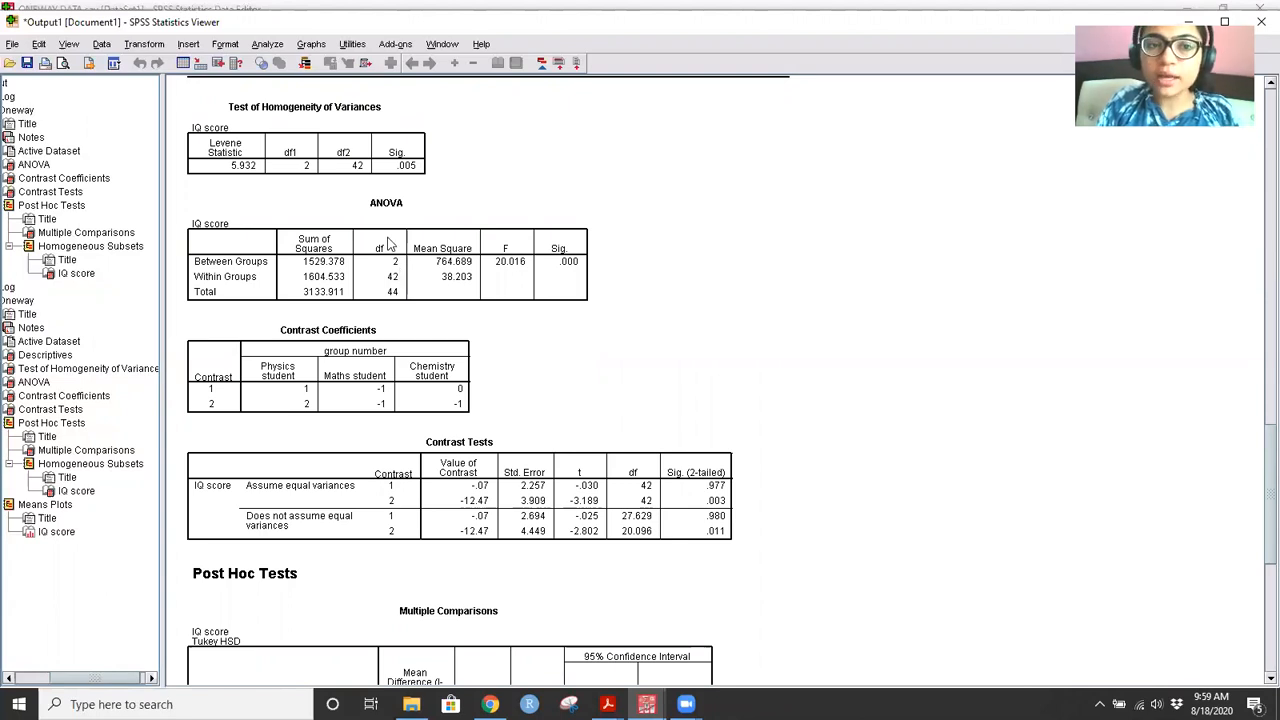
left_click(555, 265)
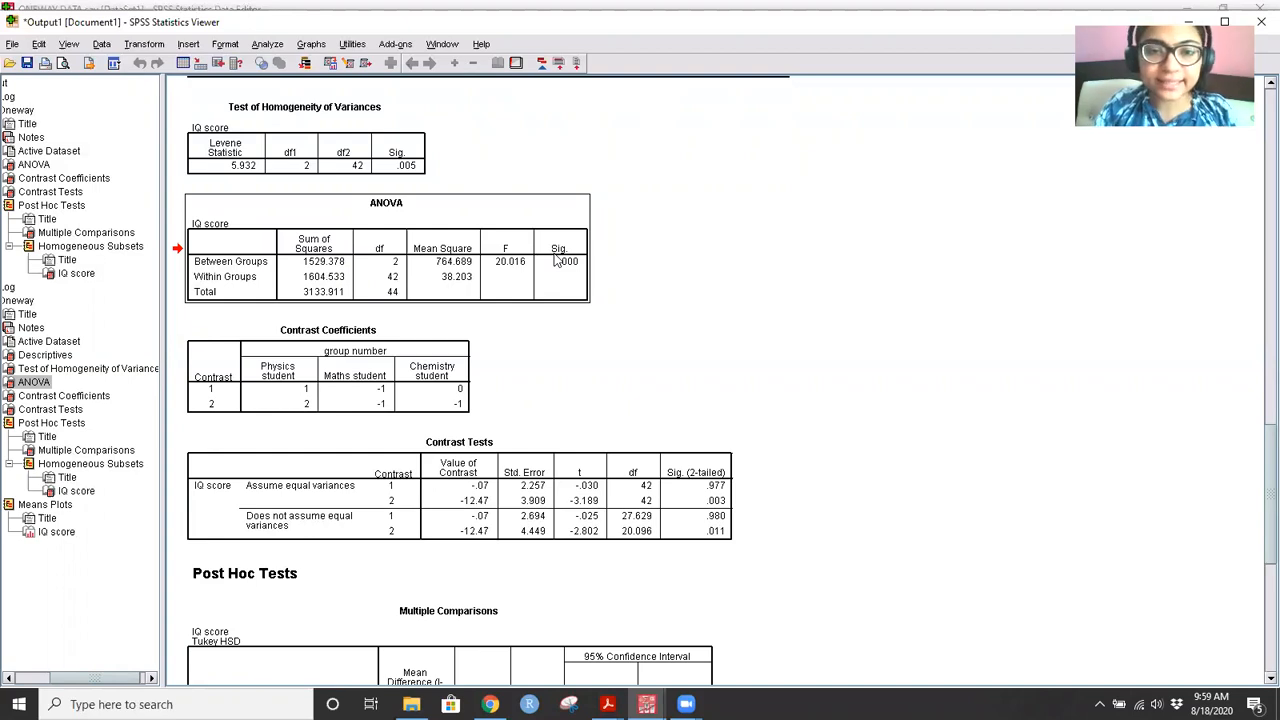
Step: Examine the Tukey Multiple Comparisons between the student groups alongside the ANOVA F value, and check the Homogeneous Subsets
scroll(556, 258, "down", 8)
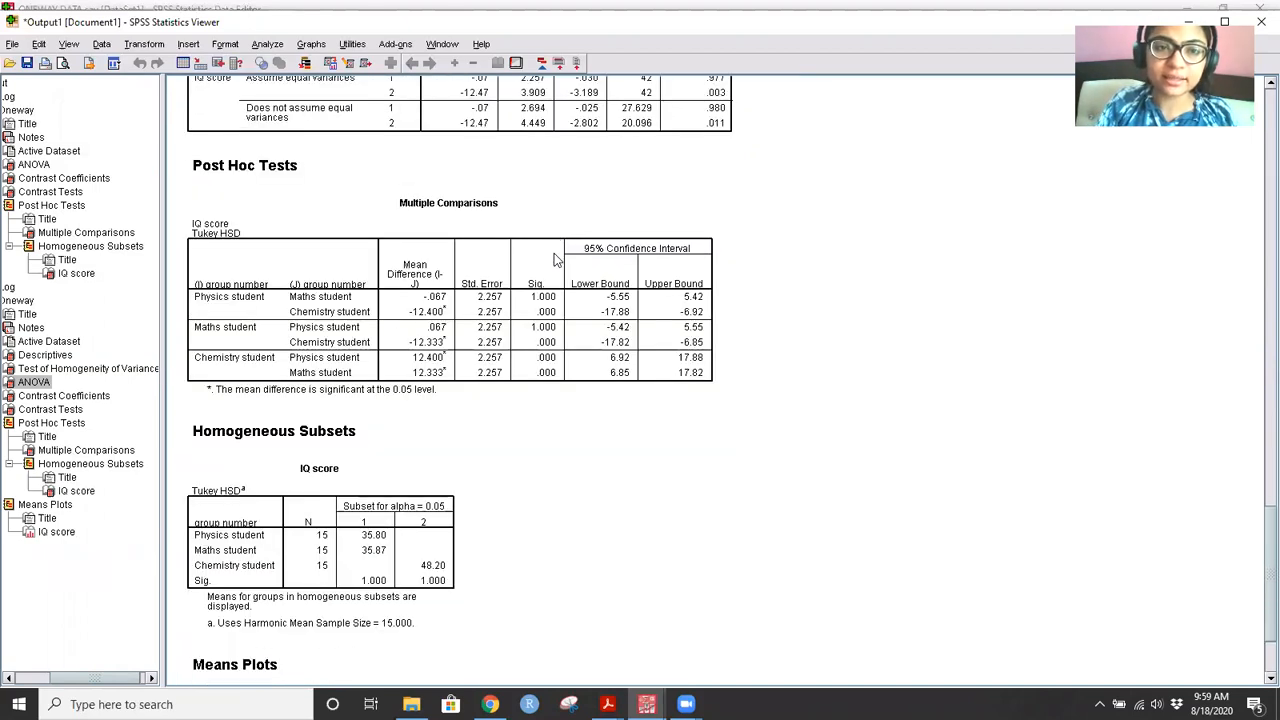
right_click(318, 292)
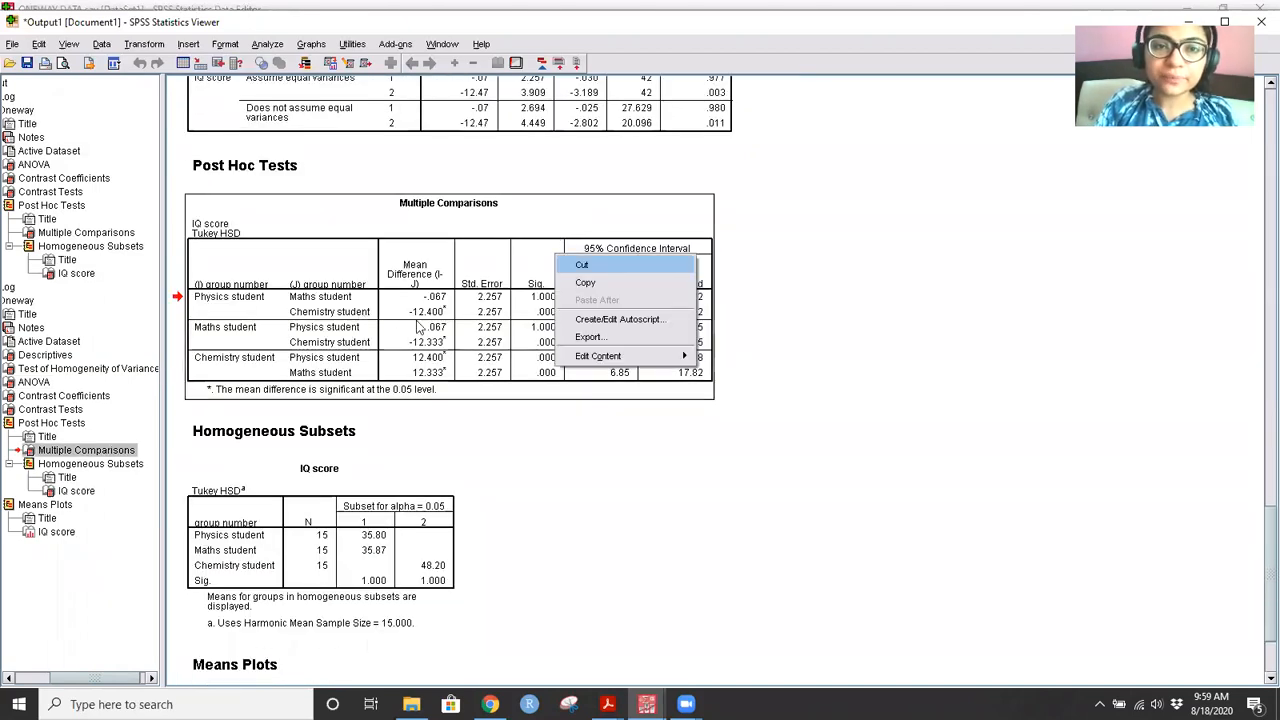
left_click(225, 175)
left_click(192, 290)
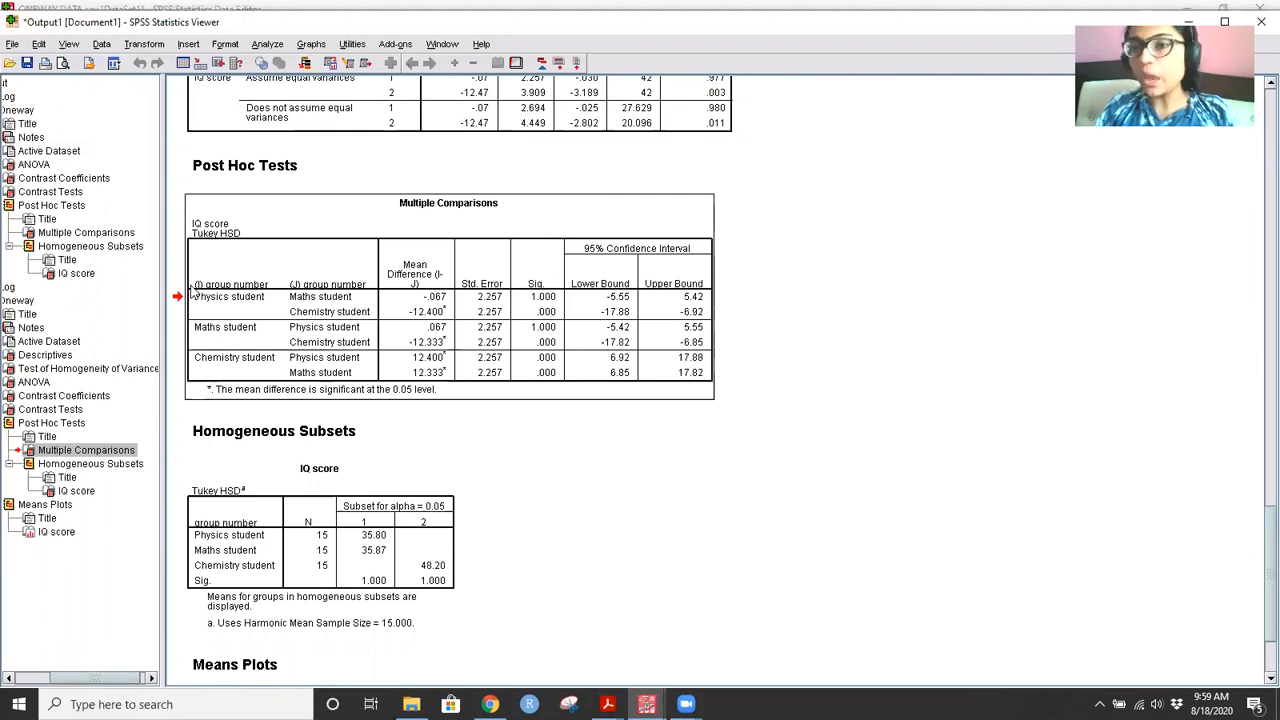
scroll(192, 290, "up", 5)
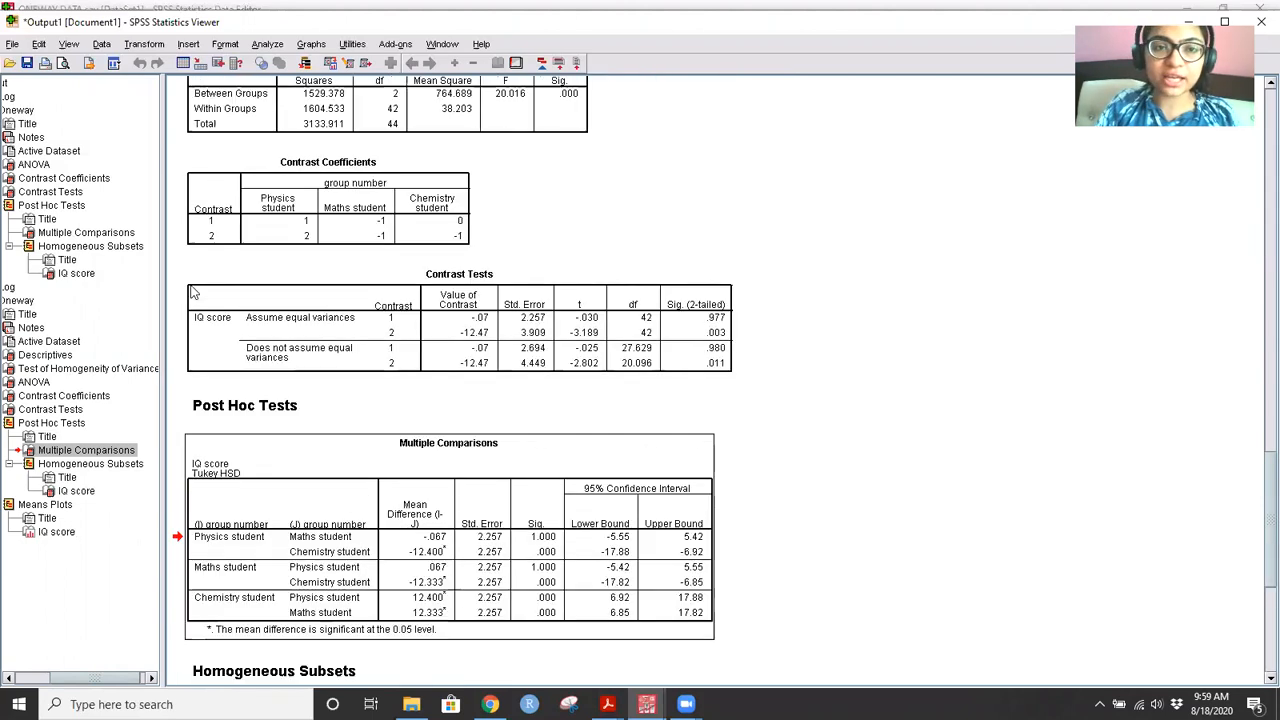
scroll(193, 292, "up", 1)
left_click(509, 192)
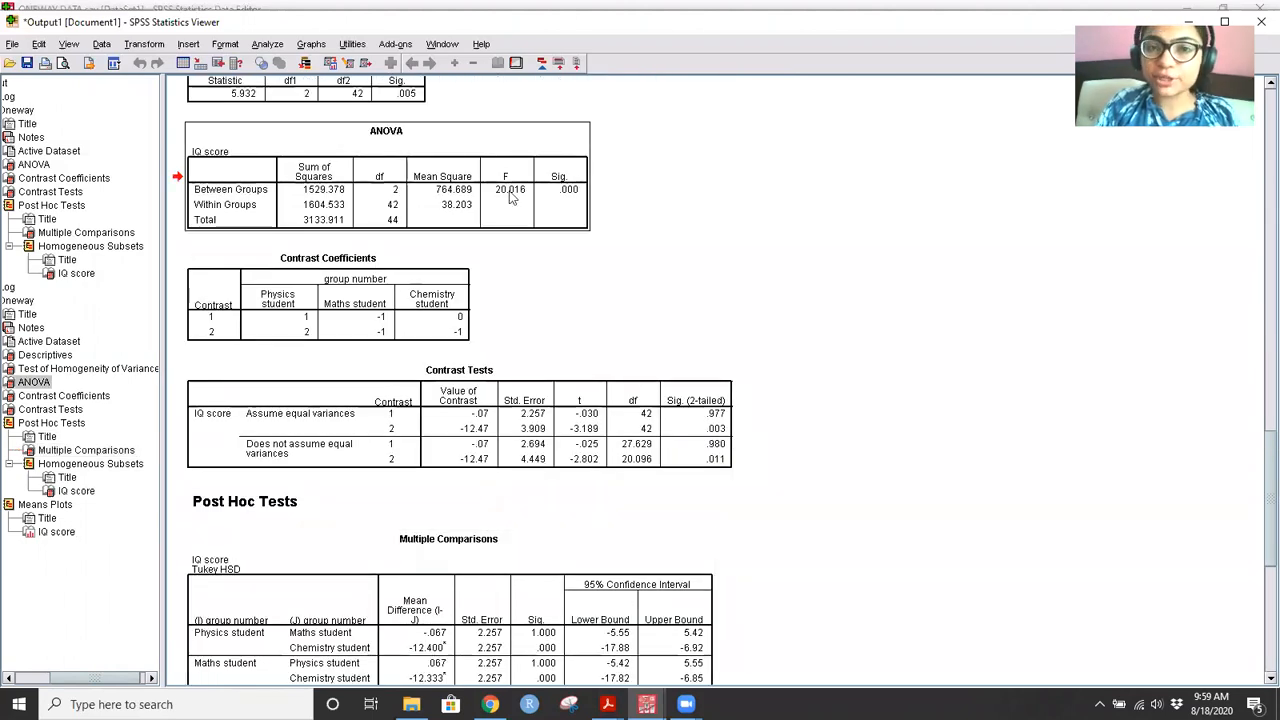
scroll(514, 194, "down", 1)
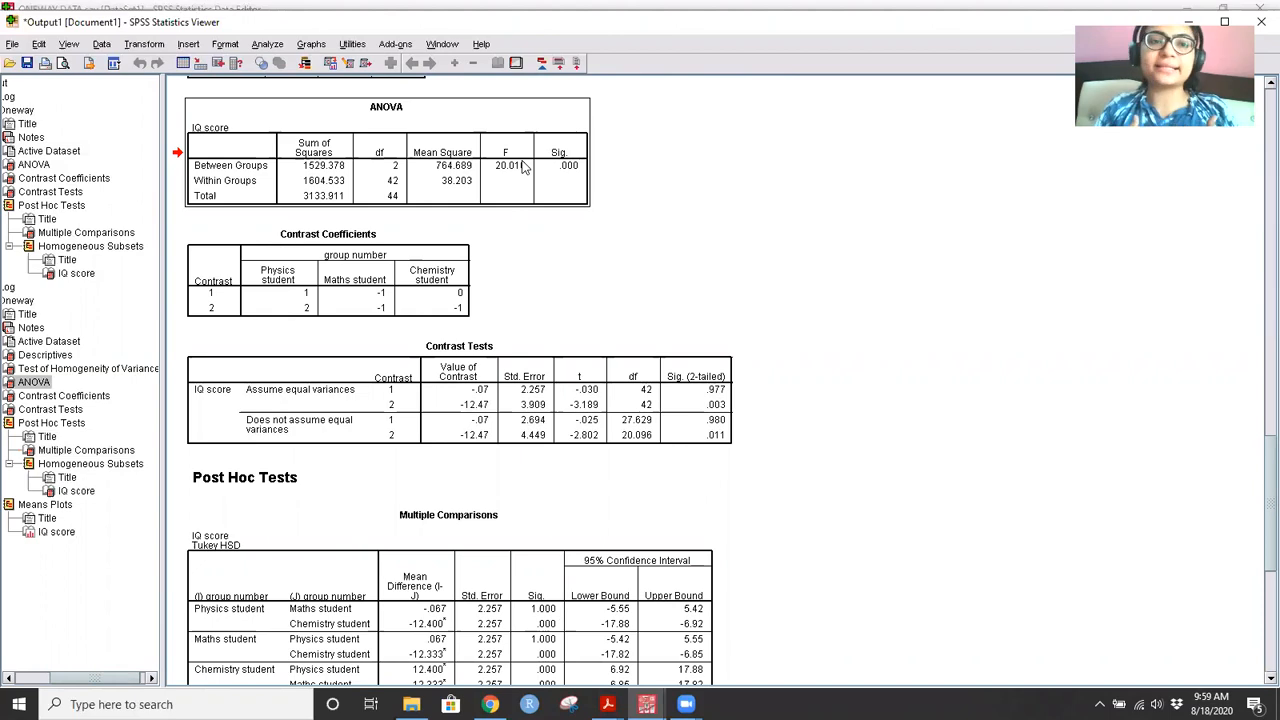
scroll(285, 266, "down", 4)
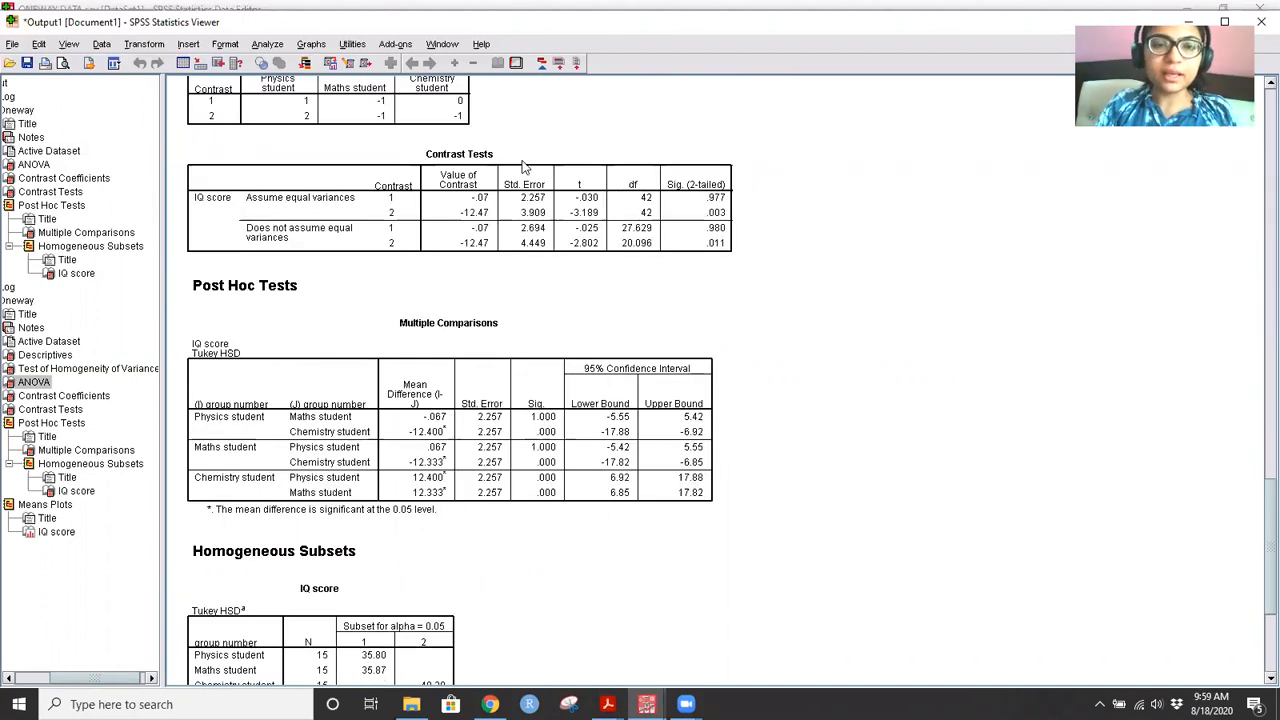
left_click(240, 305)
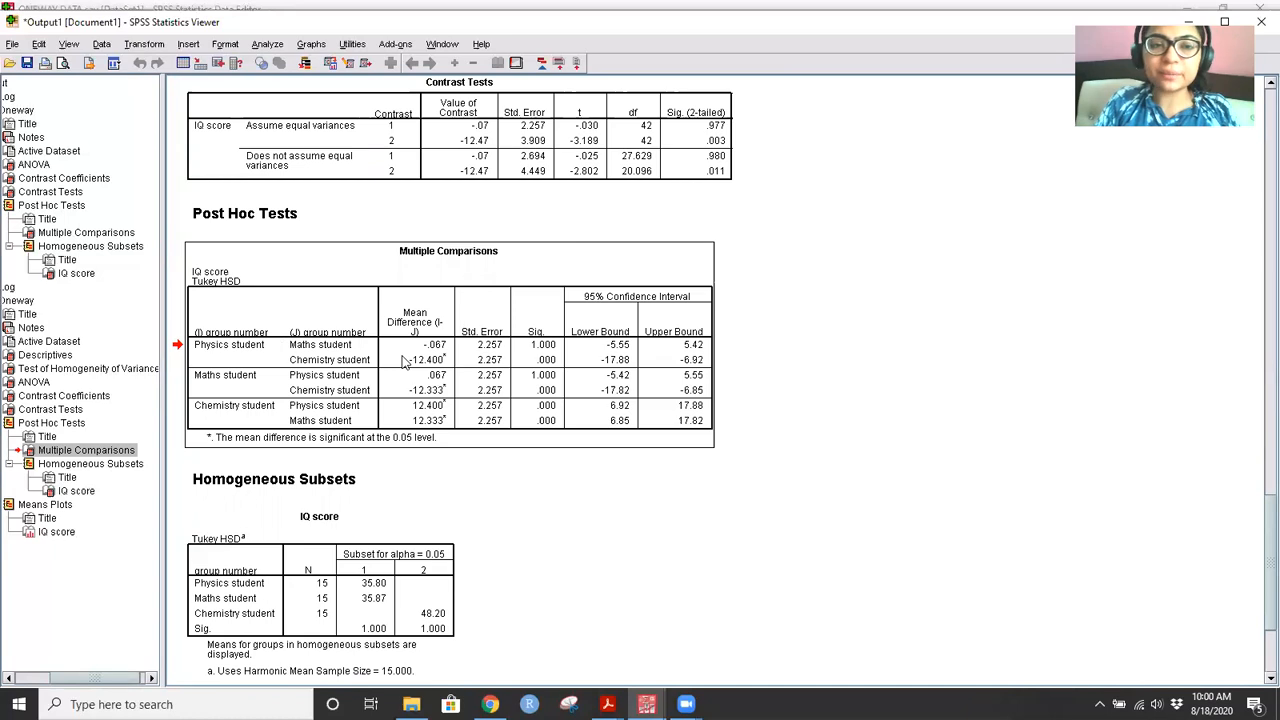
scroll(405, 362, "down", 2)
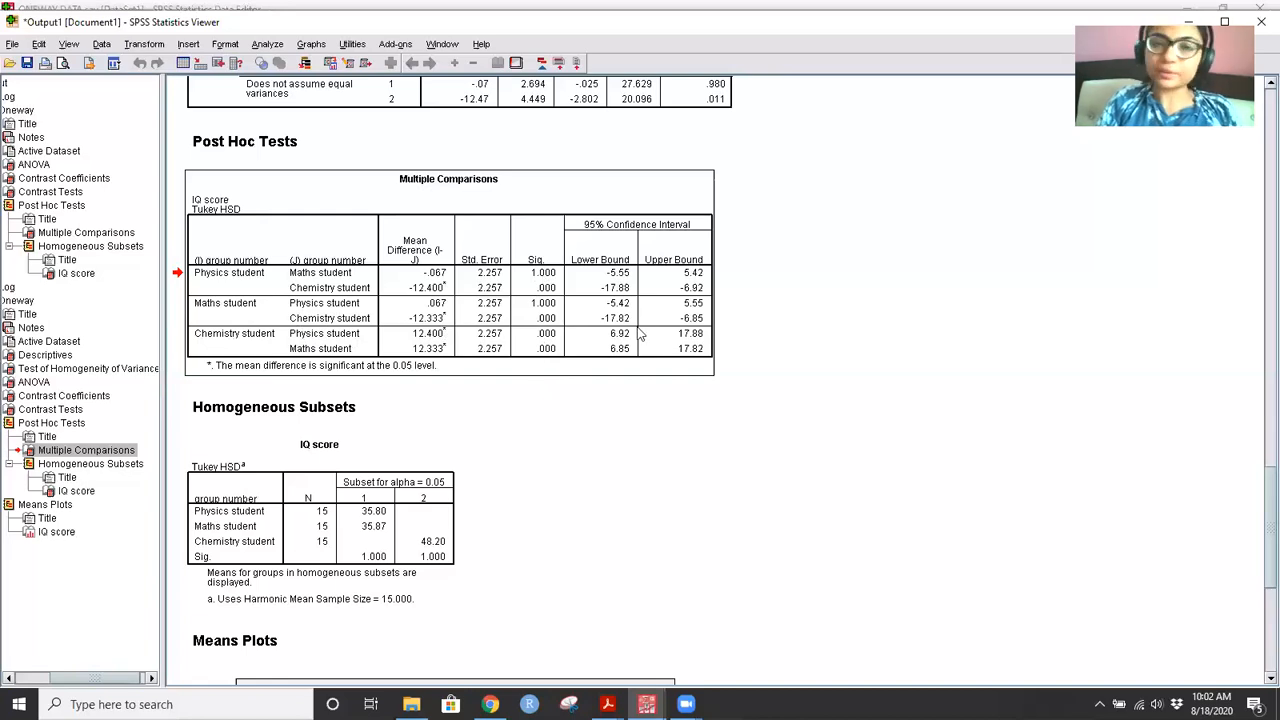
scroll(645, 333, "down", 4)
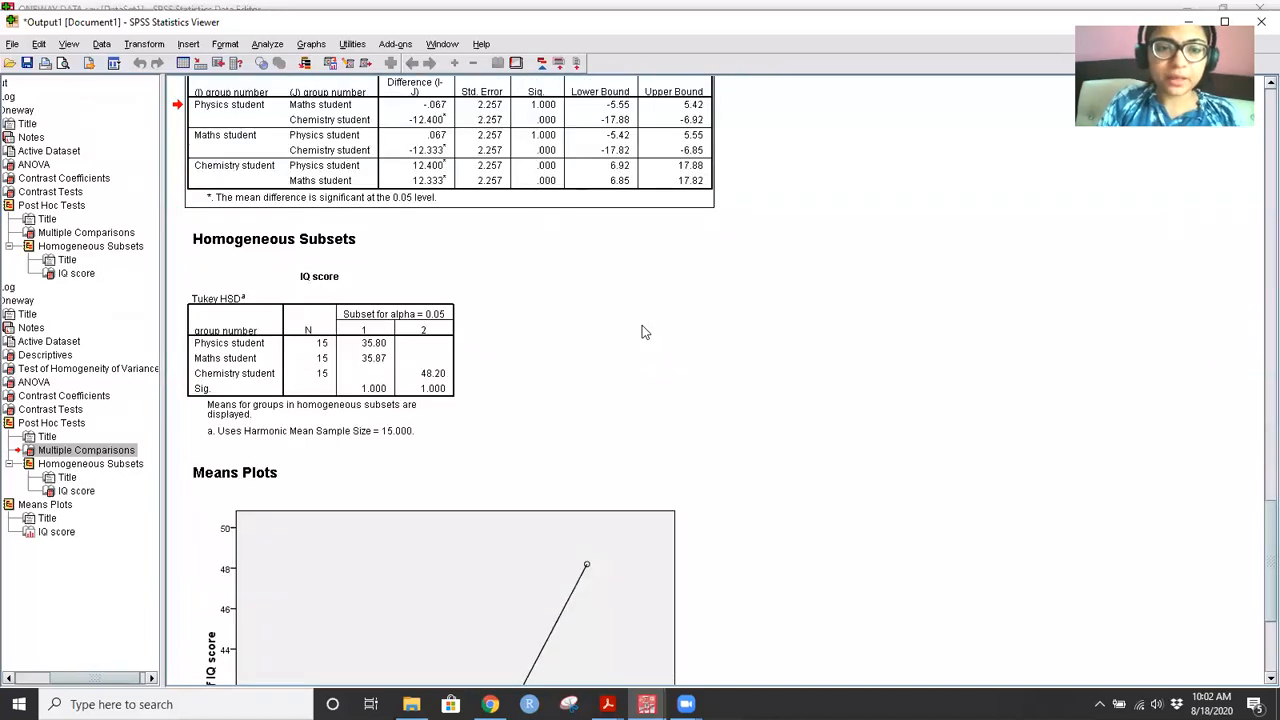
Step: Examine the Contrast Tests in light of the homogeneity of variances test, and compare the ANOVA significance with the Tukey comparisons
scroll(645, 333, "up", 8)
scroll(643, 330, "up", 1)
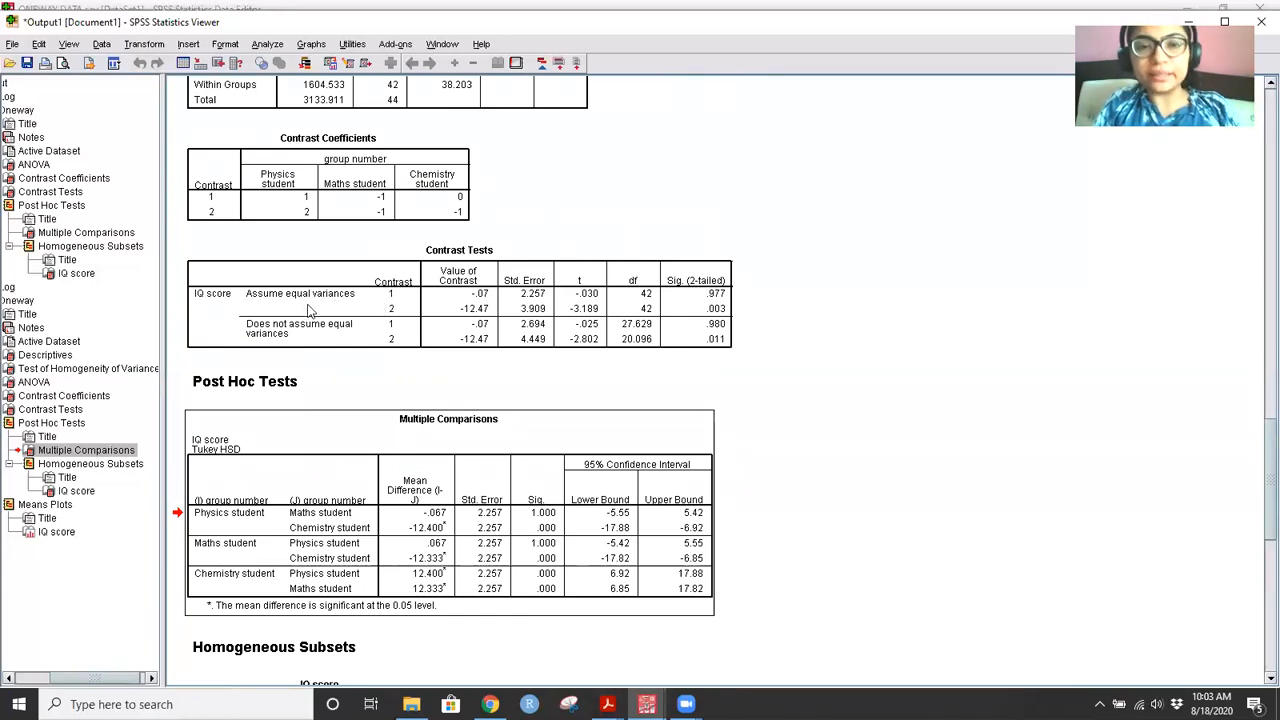
scroll(351, 287, "up", 8)
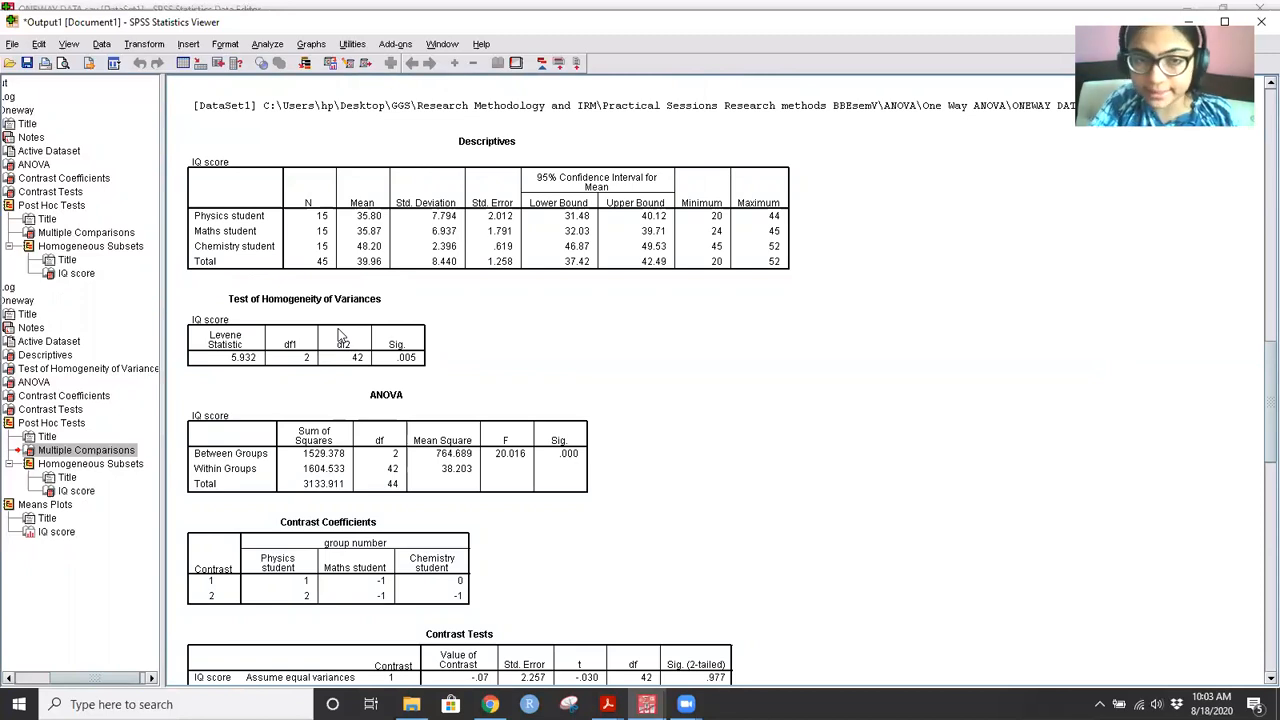
scroll(340, 335, "down", 3)
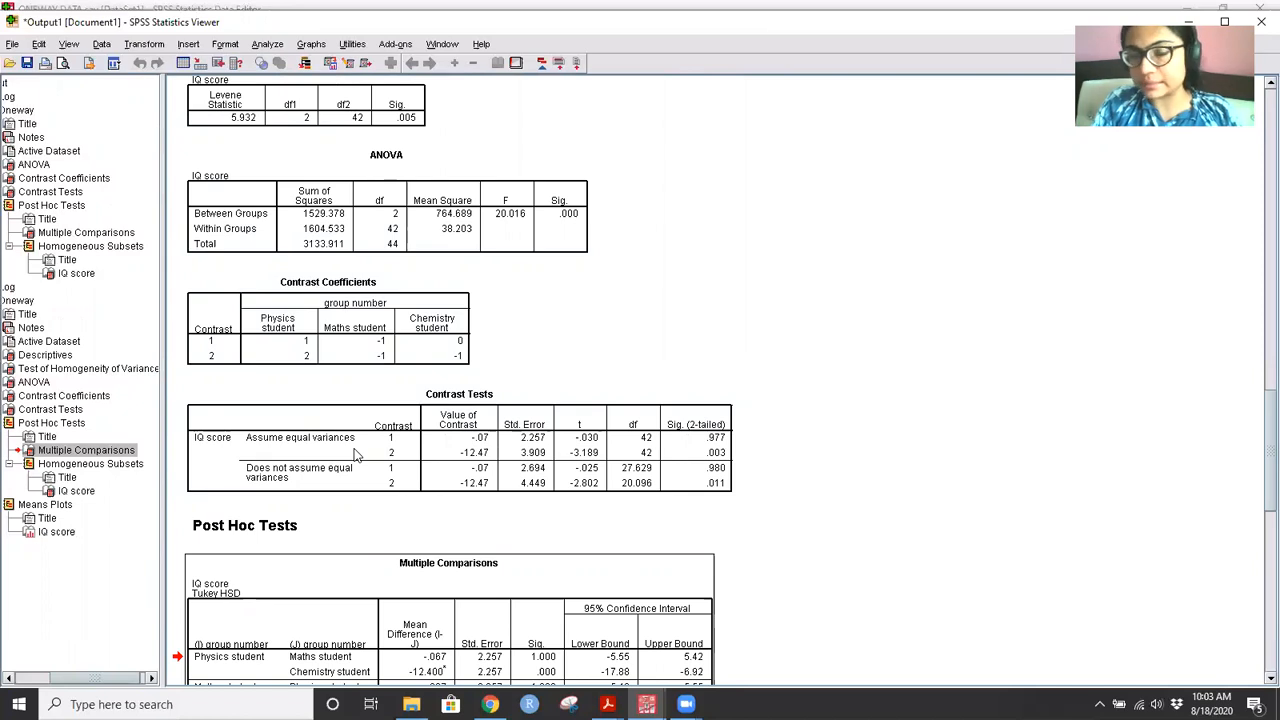
scroll(355, 455, "up", 2)
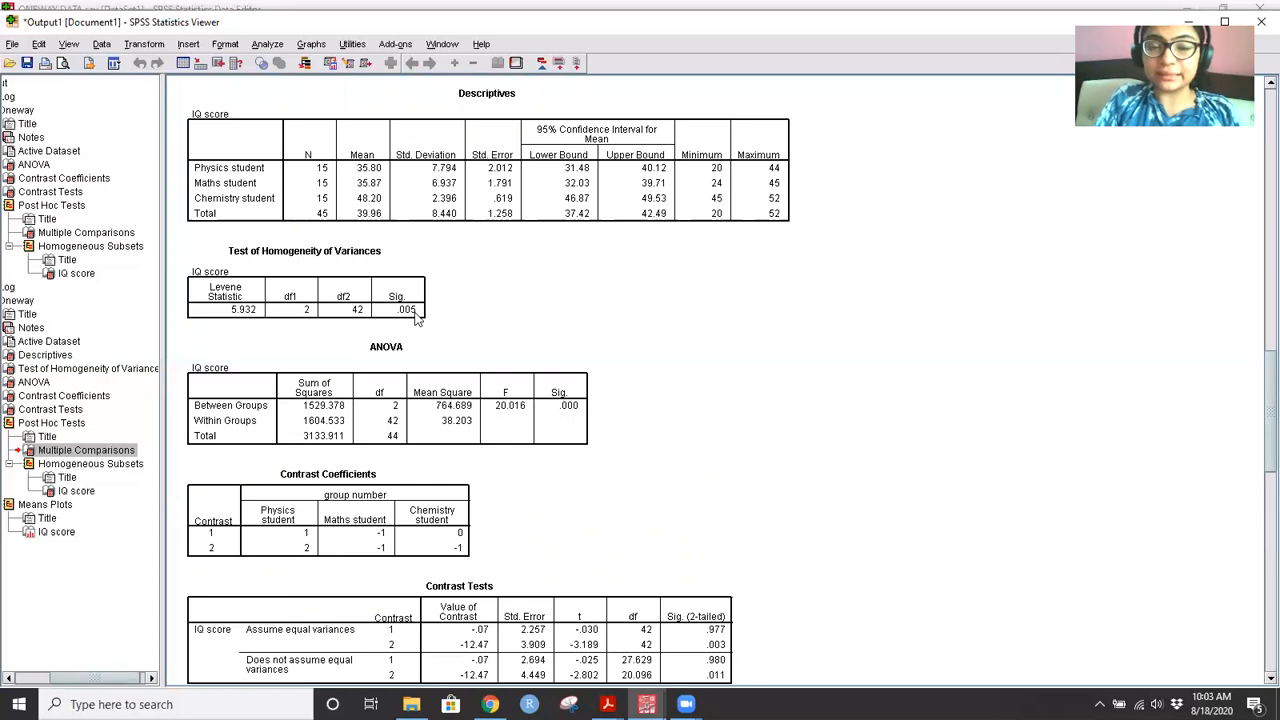
scroll(416, 314, "down", 5)
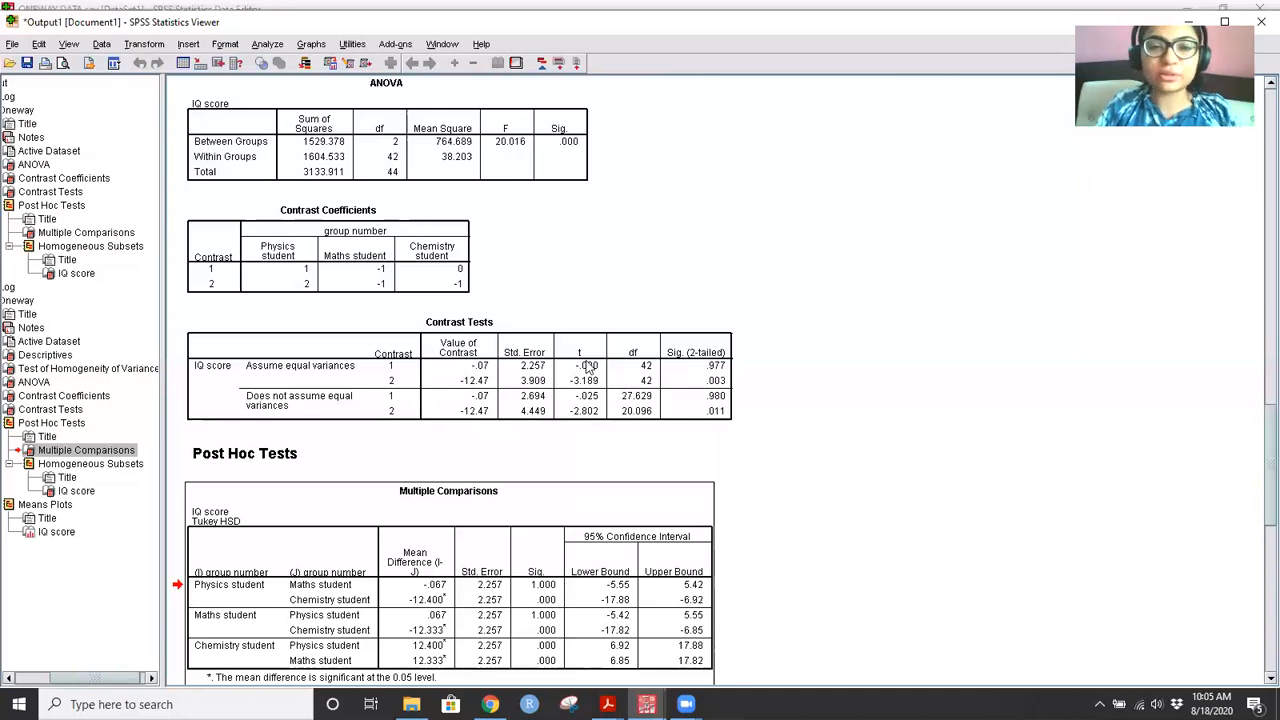
scroll(588, 368, "down", 3)
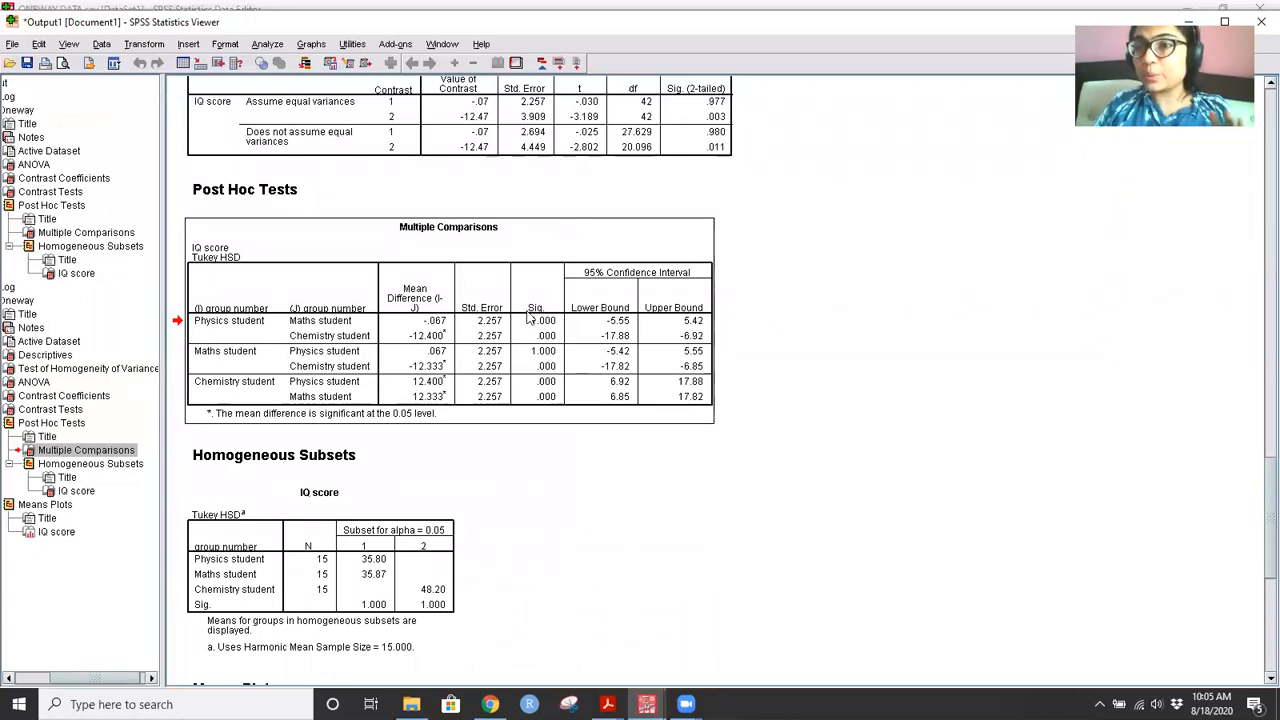
scroll(530, 318, "up", 6)
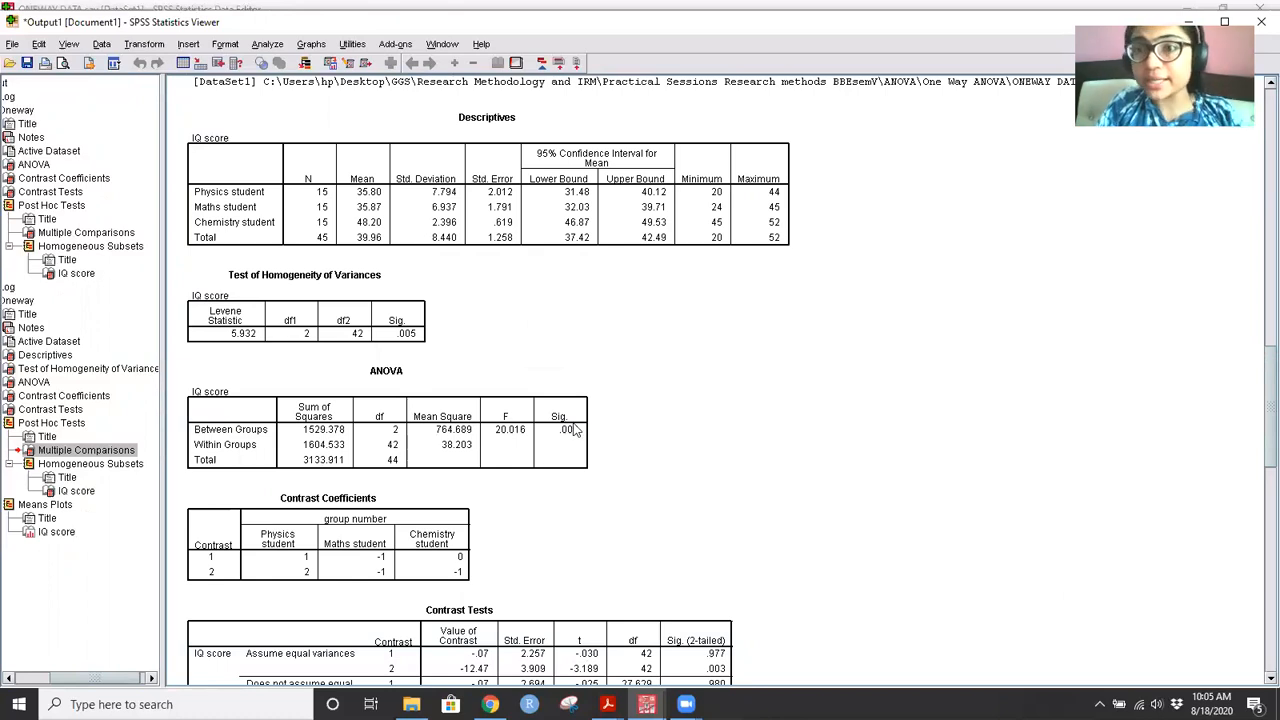
scroll(575, 430, "down", 8)
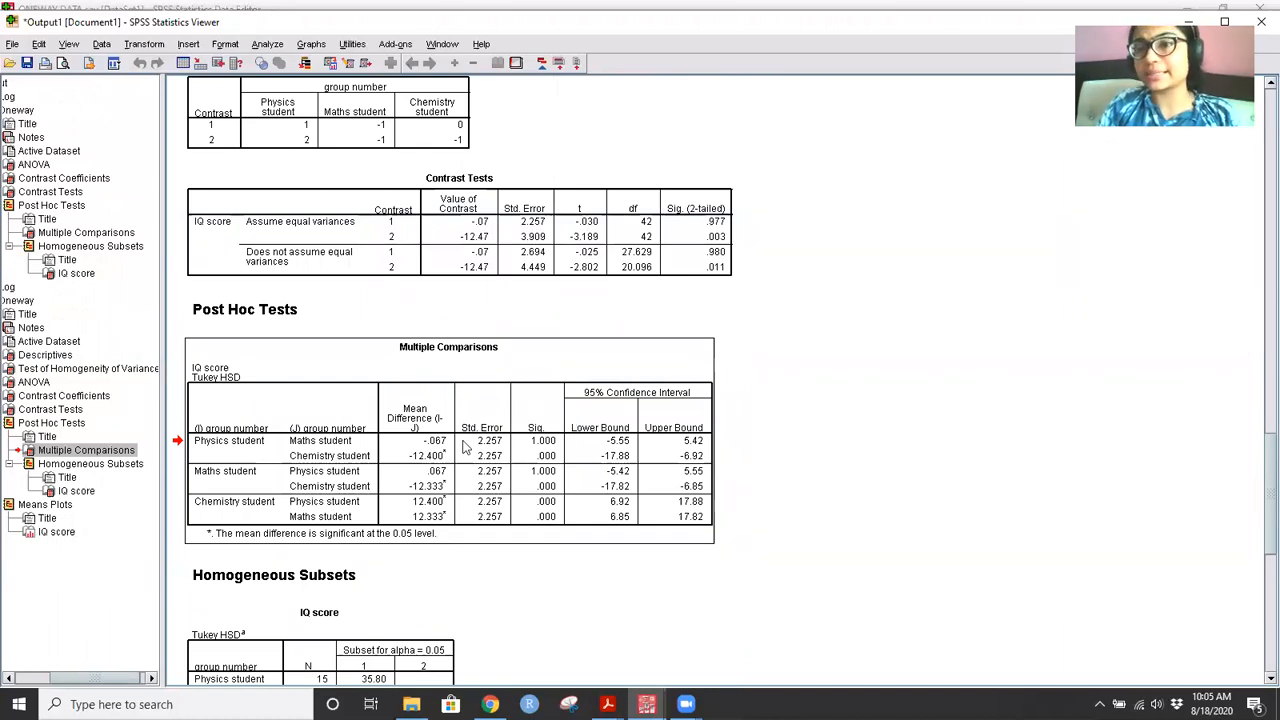
scroll(463, 447, "up", 4)
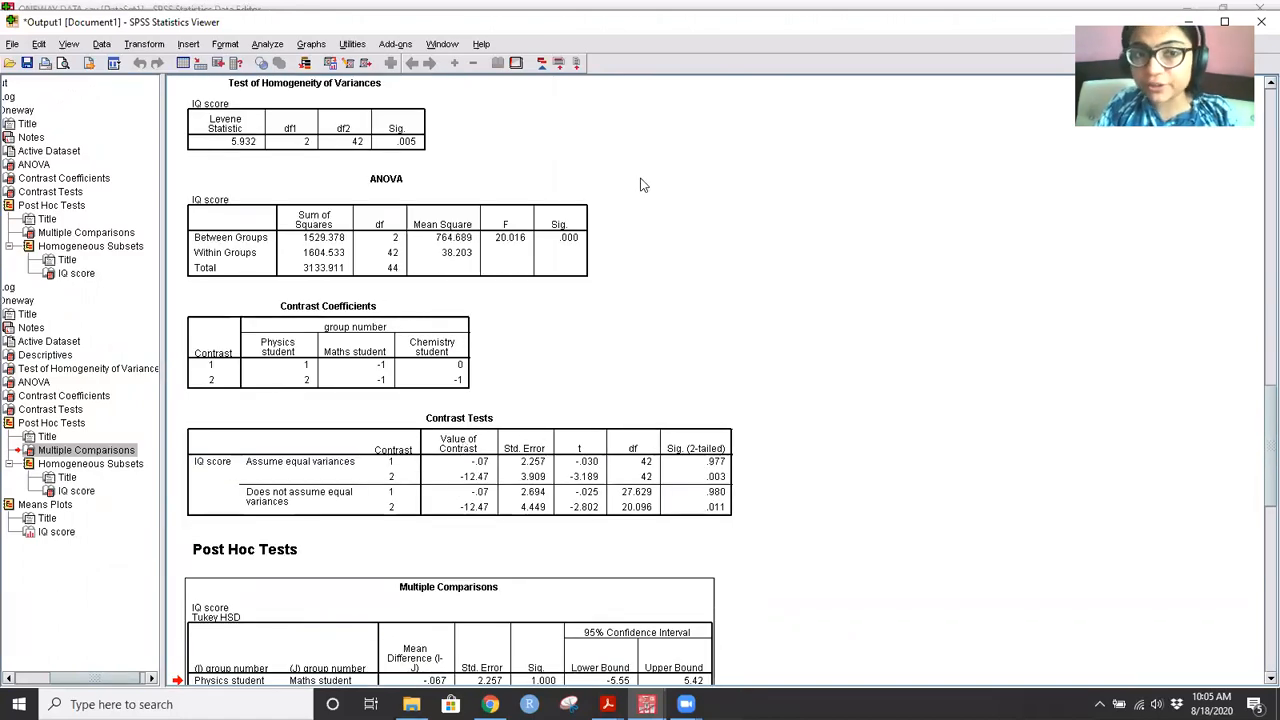
scroll(640, 185, "down", 5)
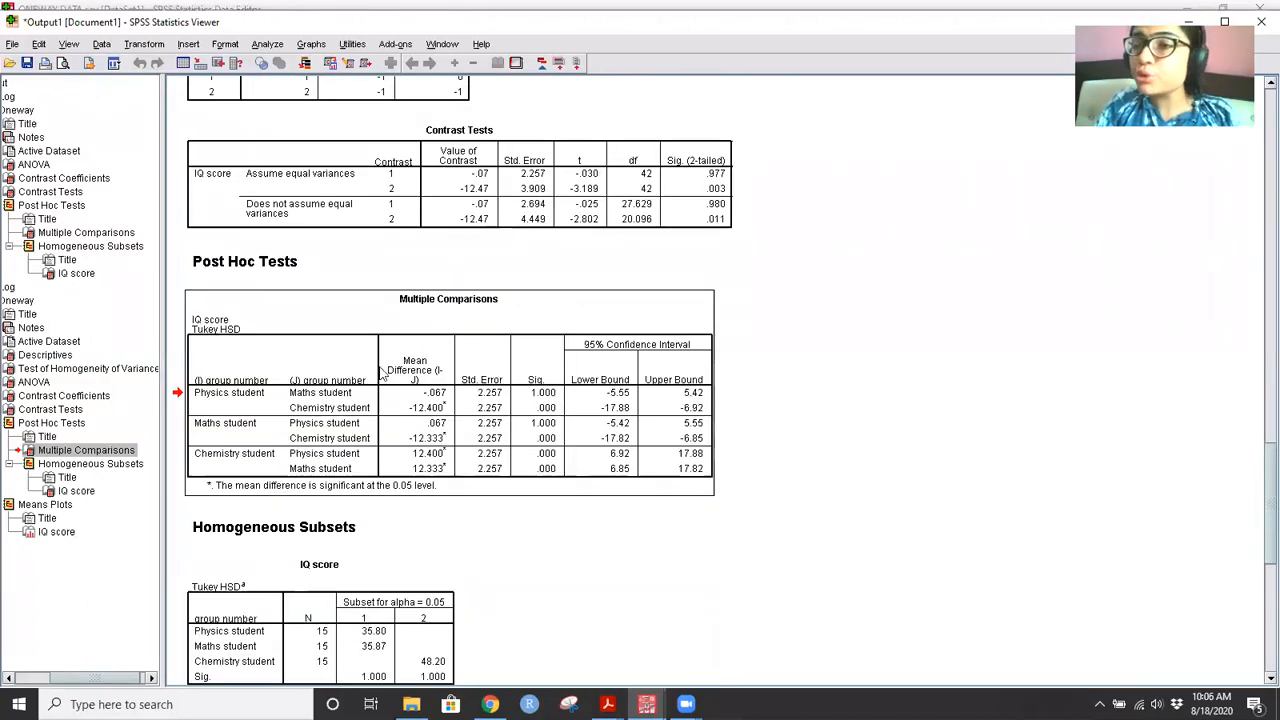